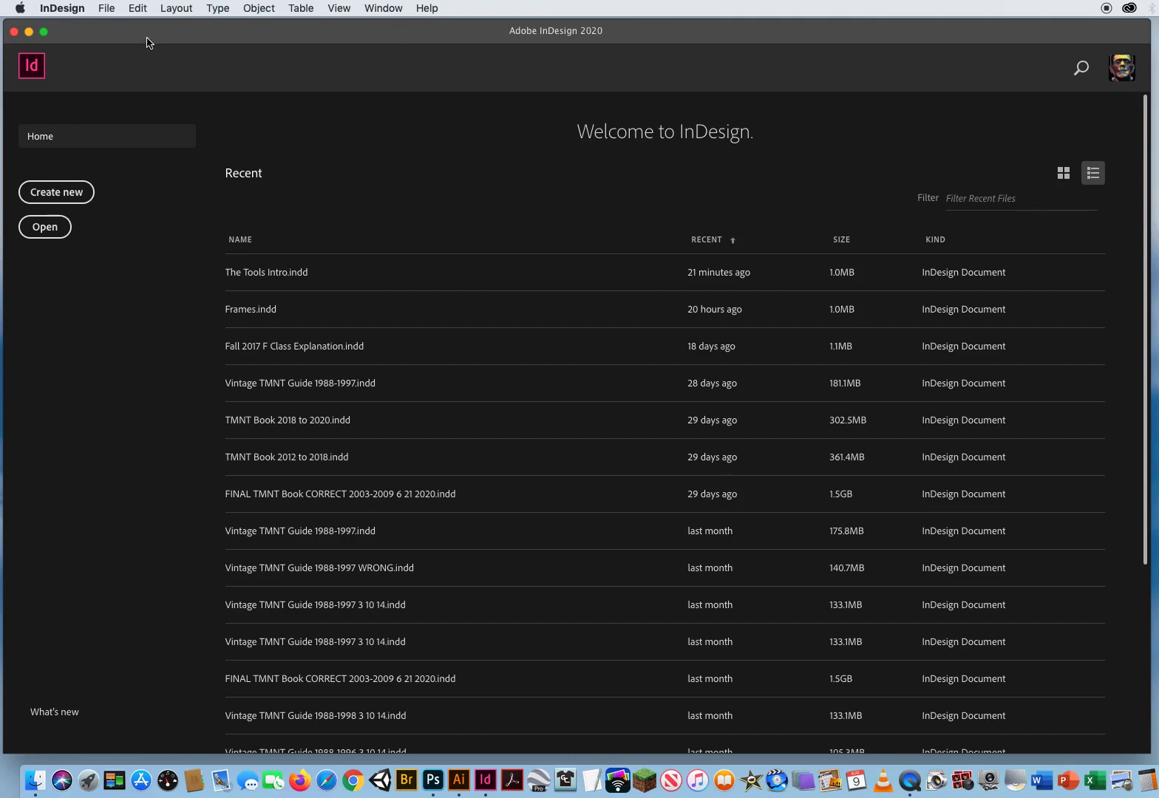
# Step: Open The Tools Intro.indd from ID CH.2 - Concepts > 0 The InDesign Toolbox
pyautogui.click(112, 9)
pyautogui.click(116, 43)
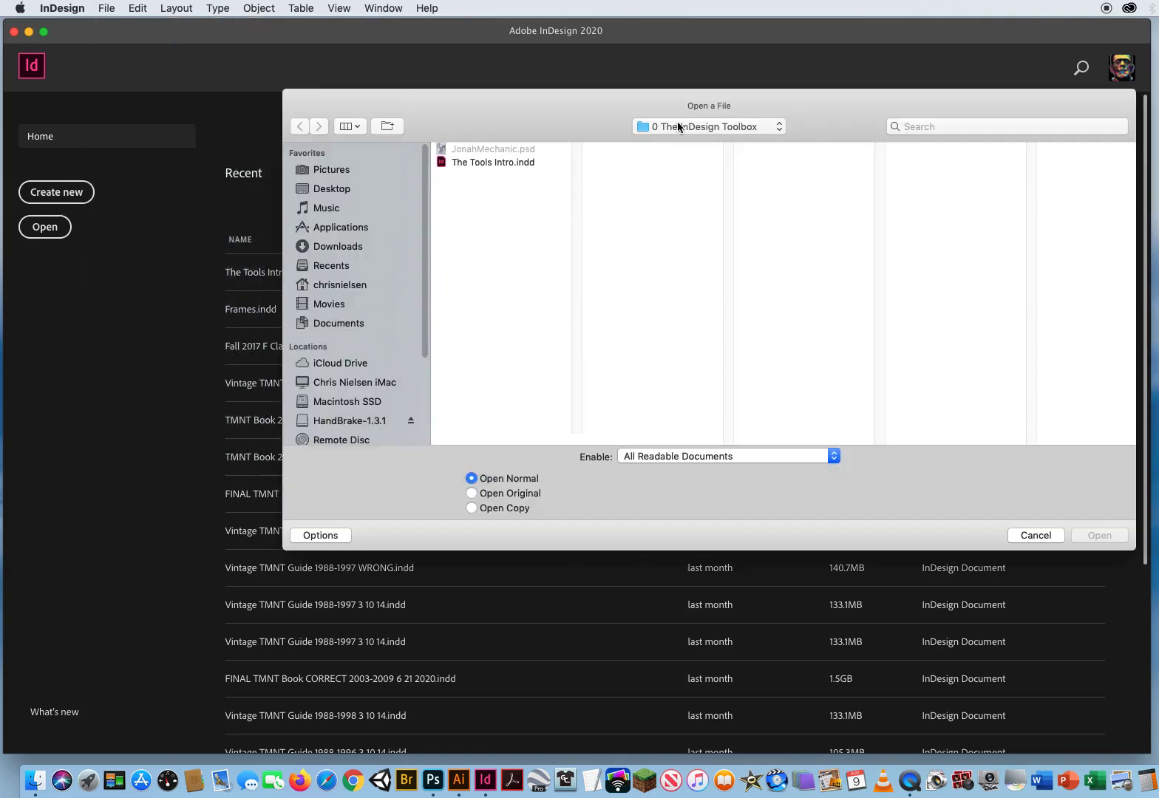
pyautogui.click(679, 127)
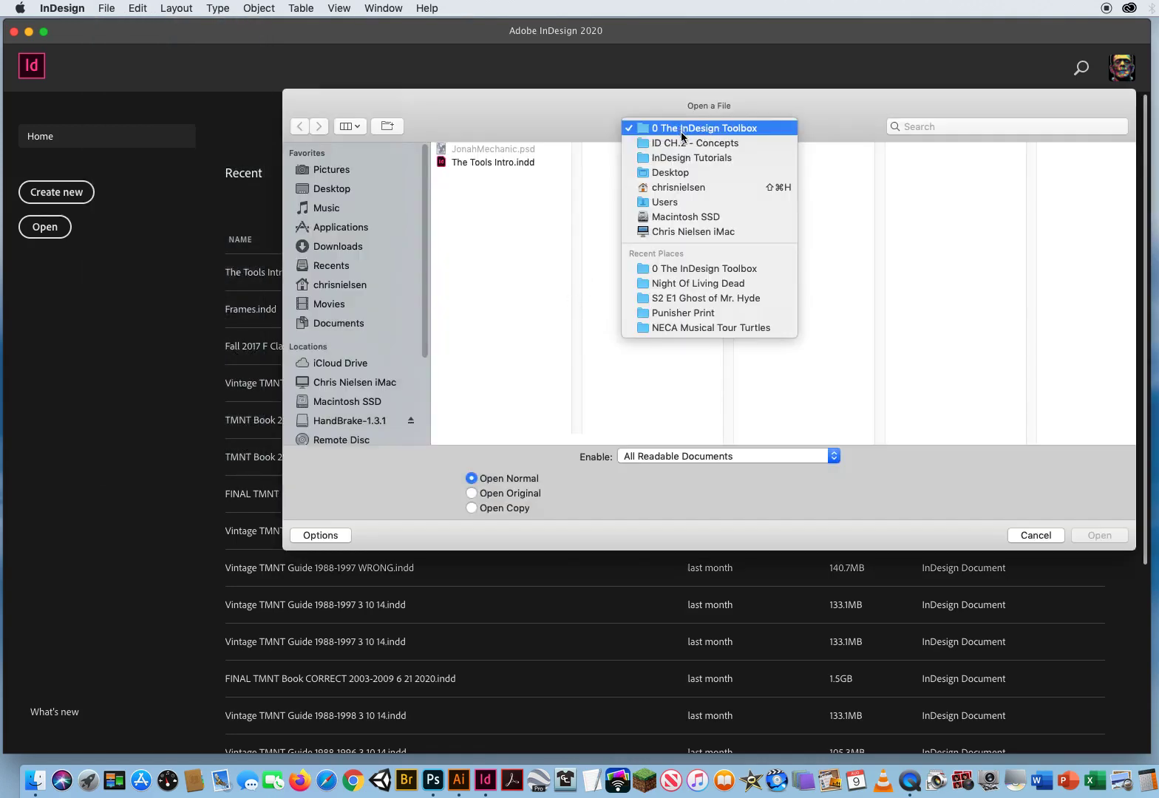
pyautogui.click(679, 138)
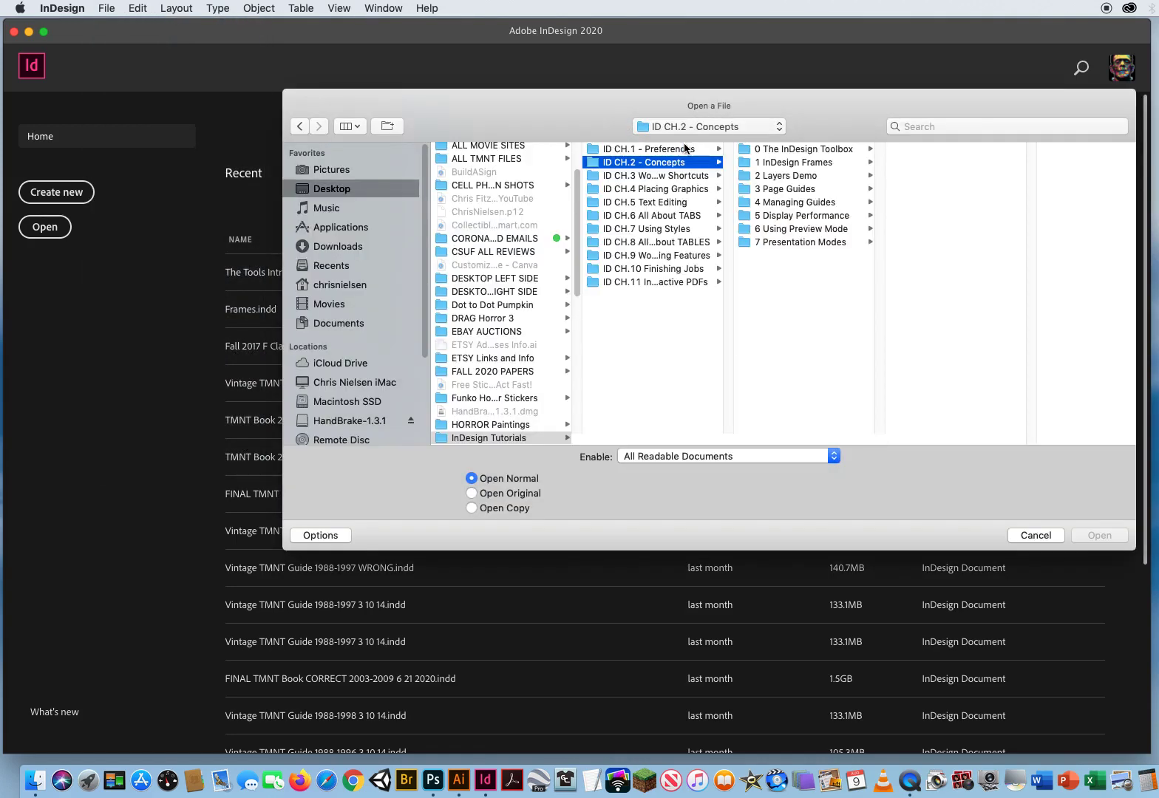
pyautogui.click(799, 151)
pyautogui.click(929, 161)
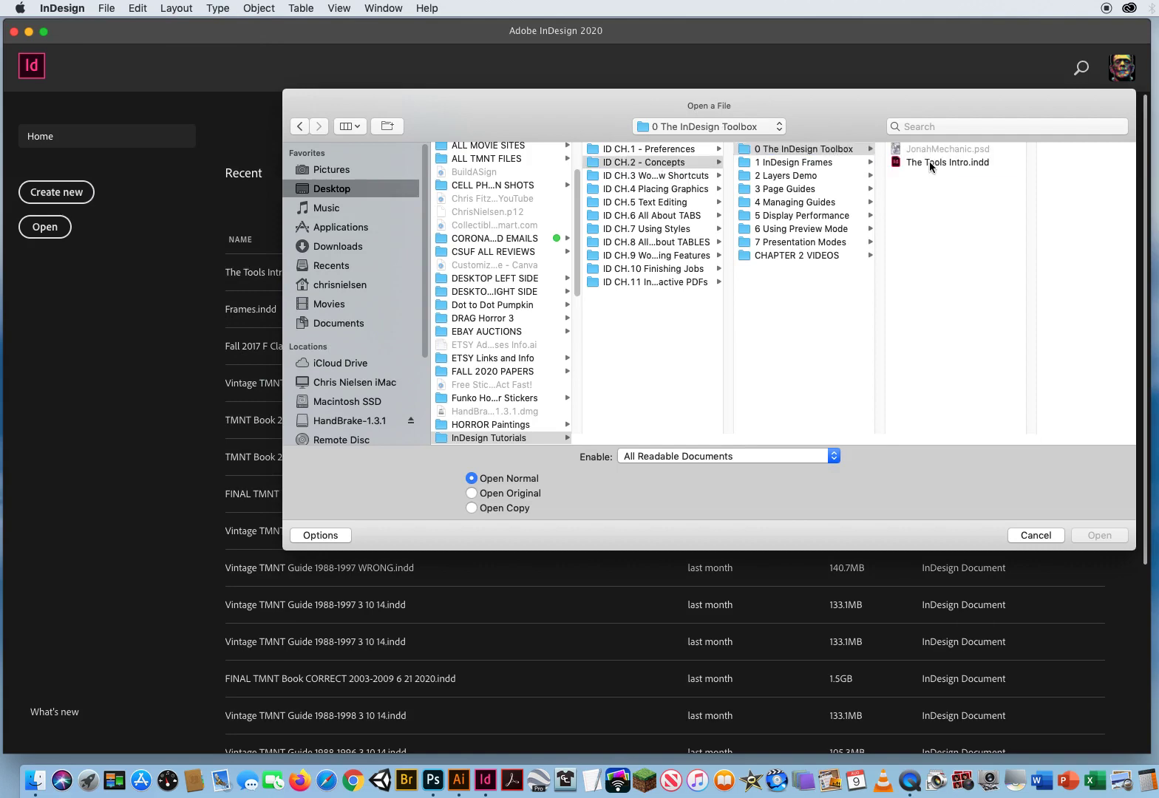
pyautogui.click(1099, 535)
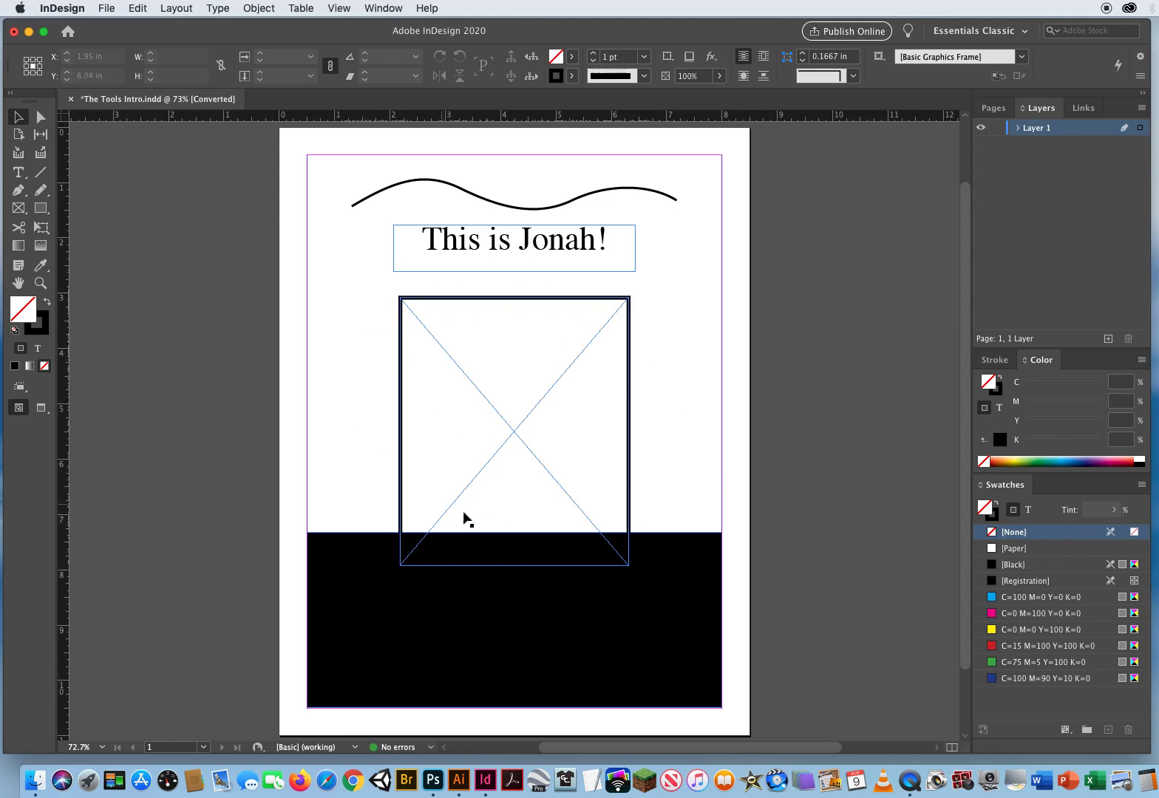
# Step: Select the empty crossed-out graphics frame under the This is Jonah! heading
pyautogui.click(469, 379)
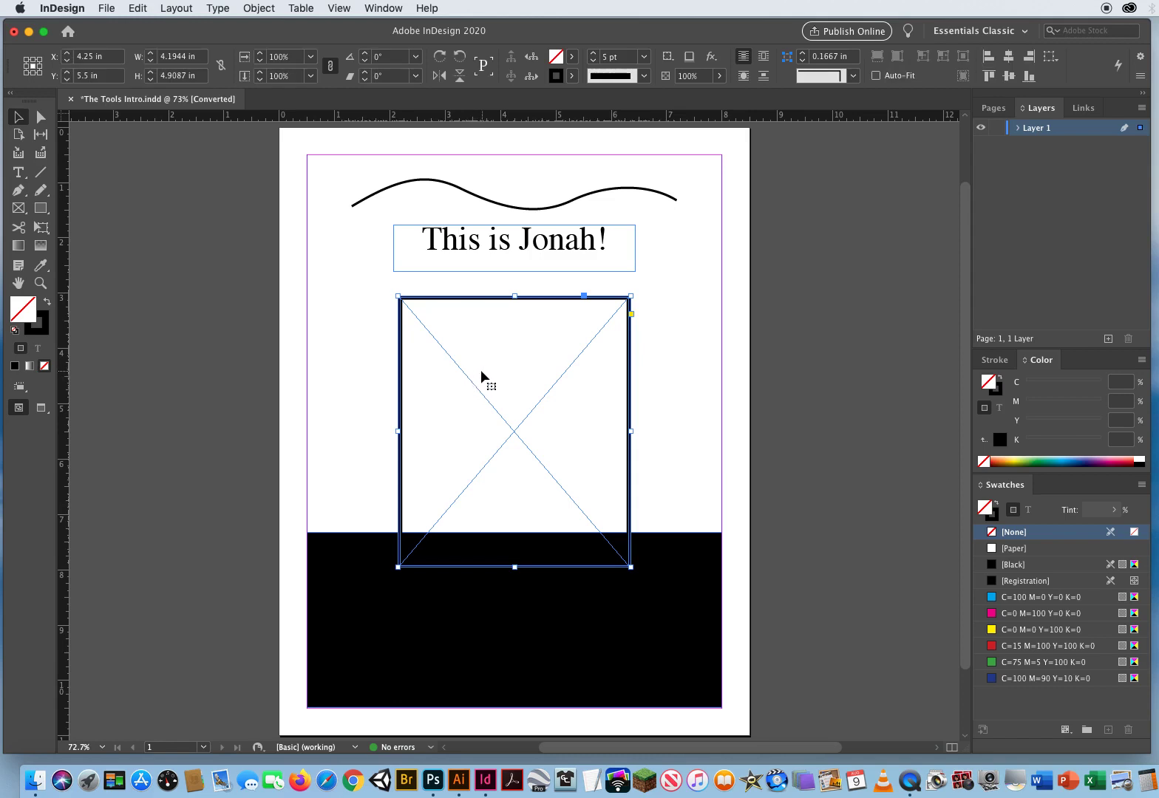
pyautogui.click(107, 10)
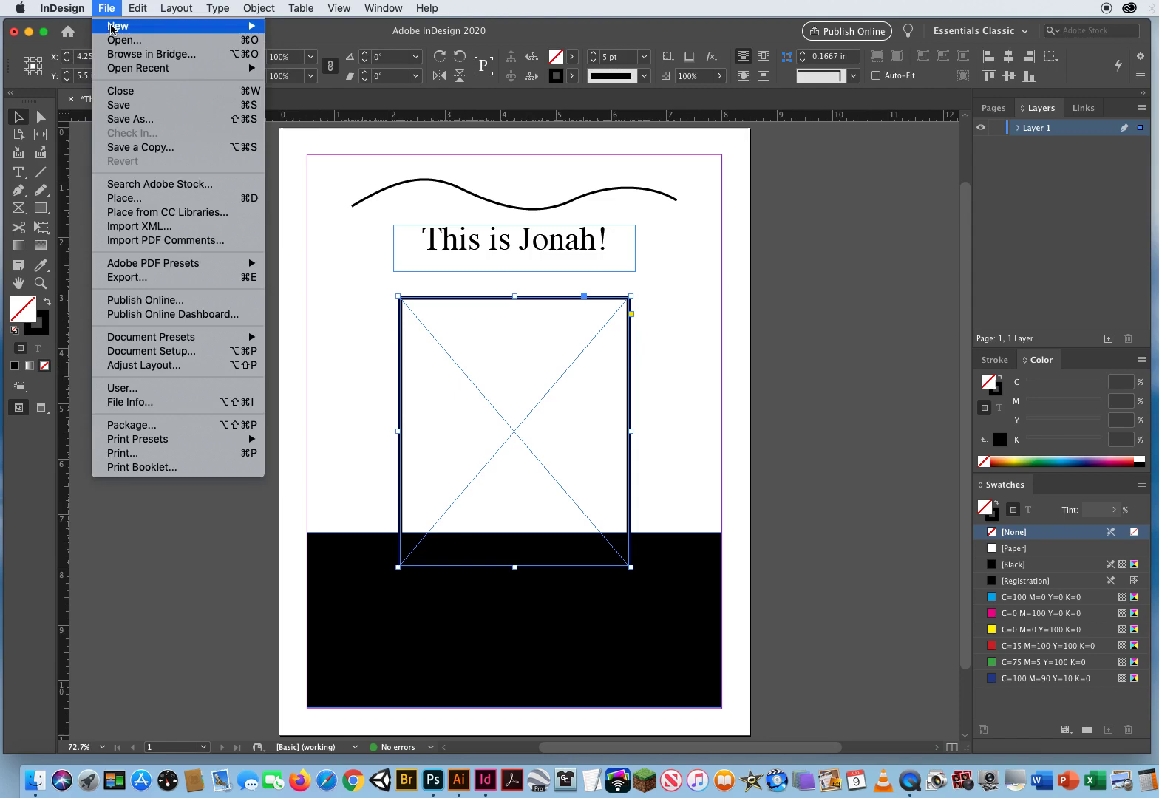
pyautogui.click(111, 43)
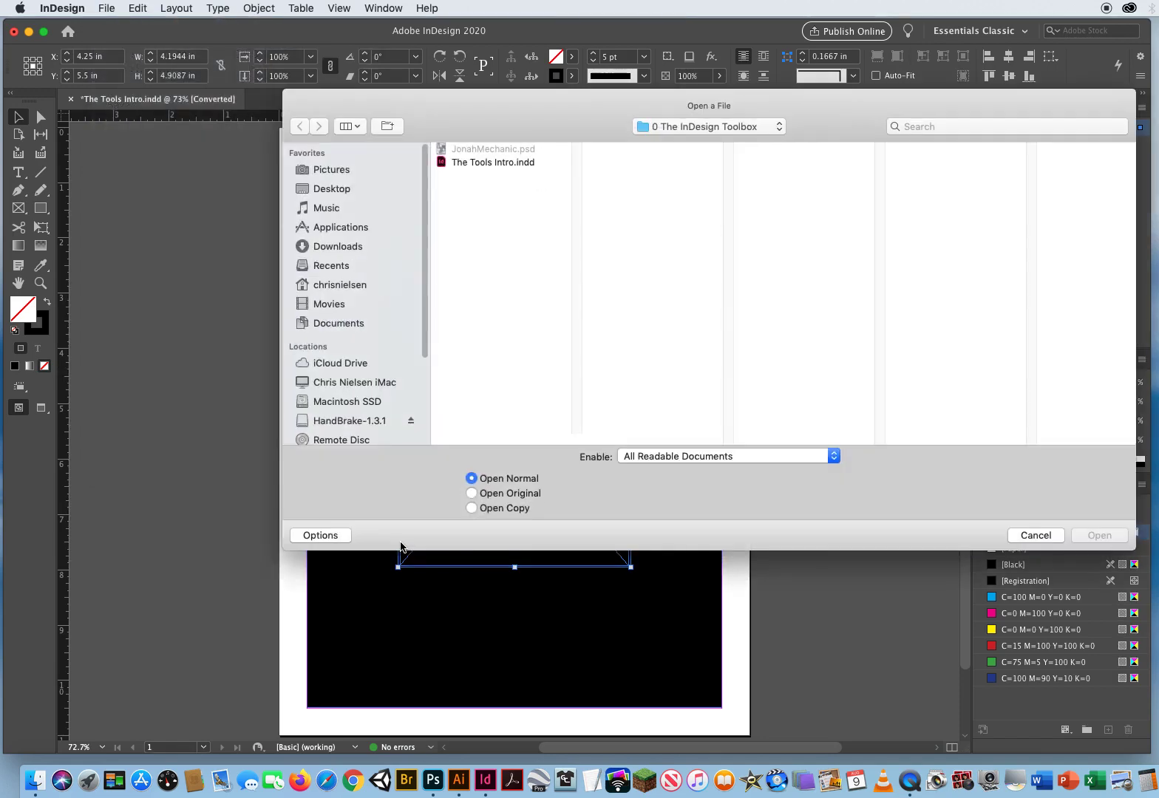
pyautogui.click(484, 162)
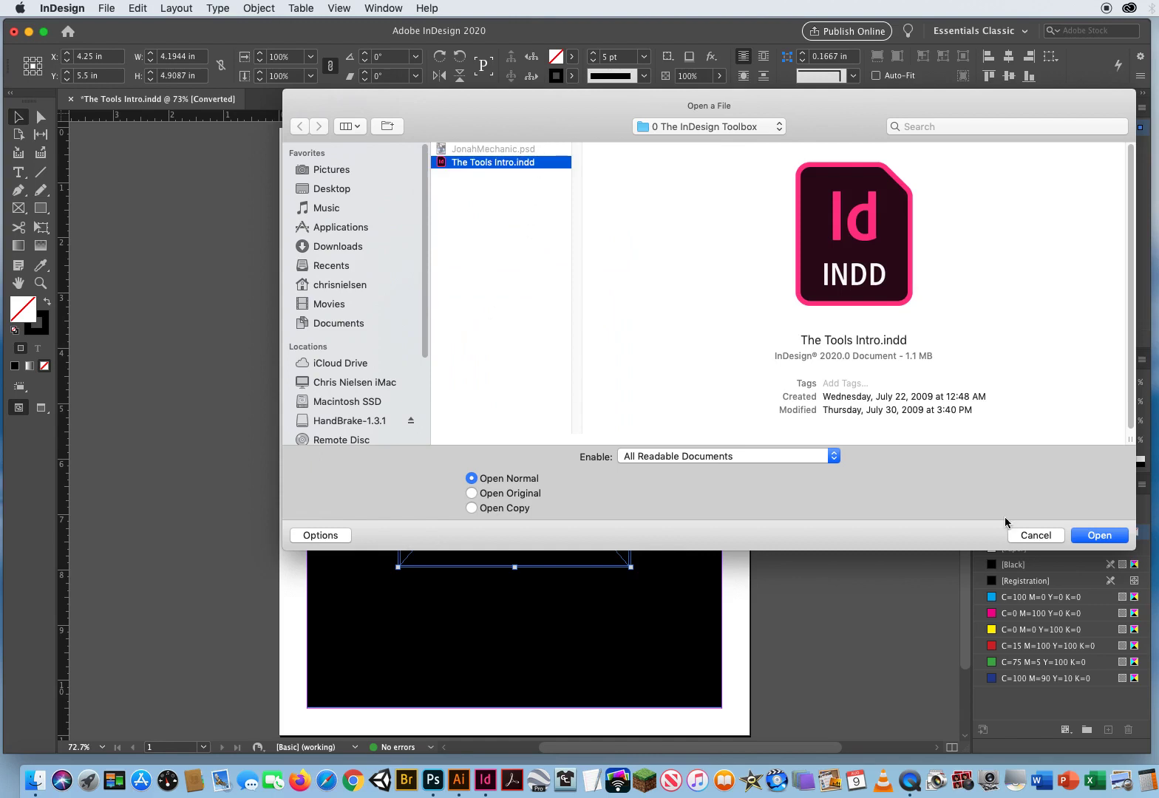
pyautogui.click(1029, 535)
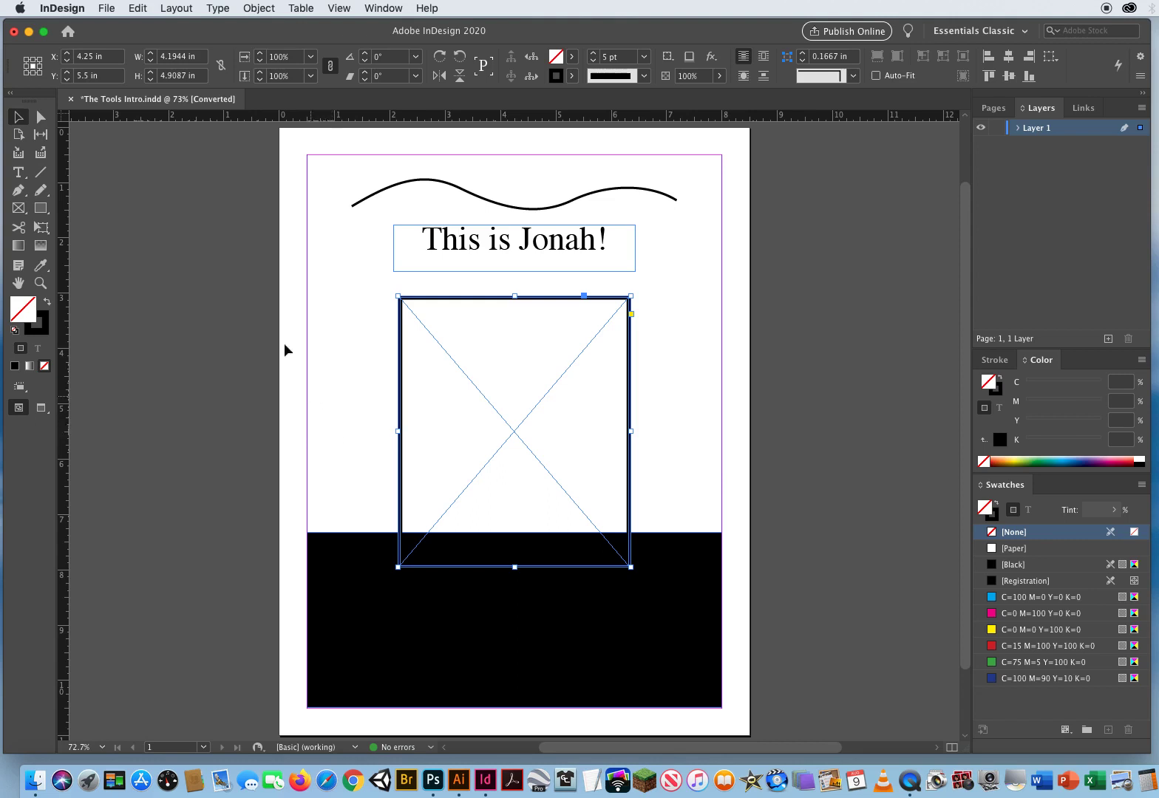
# Step: Choose JonahMechanic.psd to place, from Desktop > InDesign Tutorials > ID CH.2 - Concepts > 0 The InDesign Toolbox
pyautogui.click(106, 8)
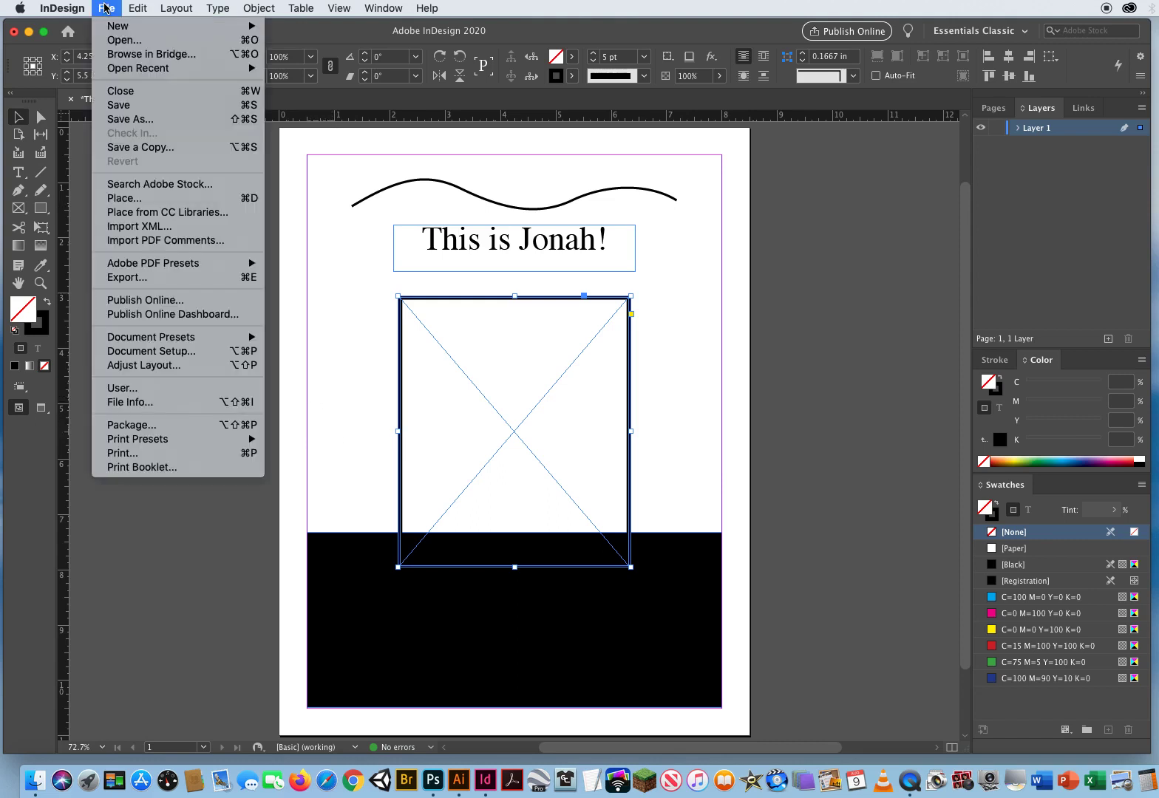
pyautogui.click(250, 202)
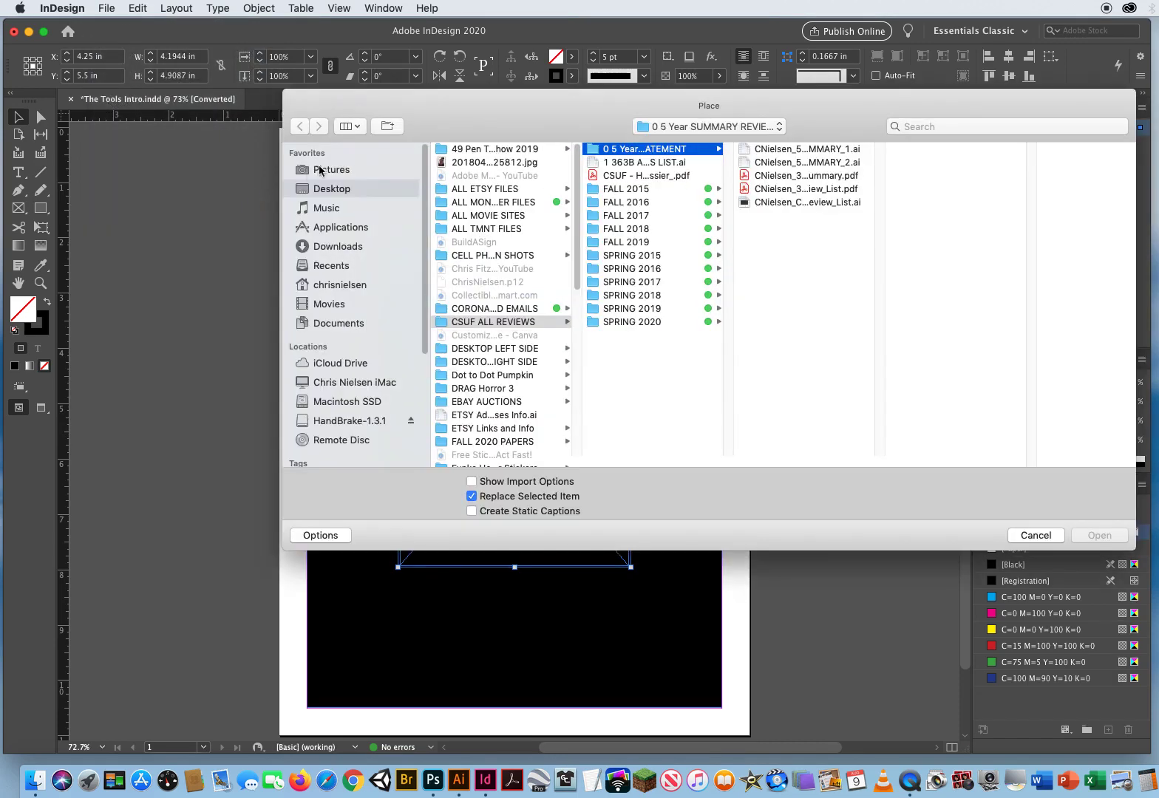
pyautogui.click(376, 191)
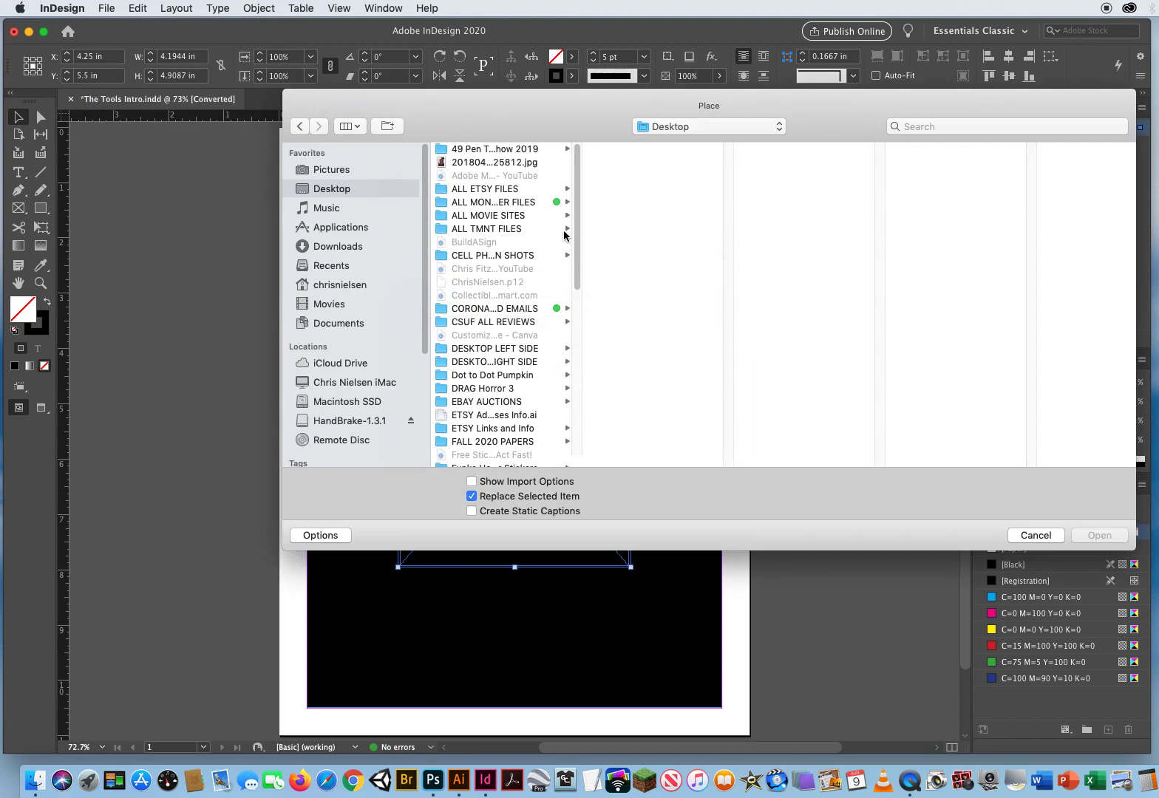
pyautogui.scroll(-1, 577, 255)
pyautogui.scroll(-5, 576, 256)
pyautogui.click(481, 379)
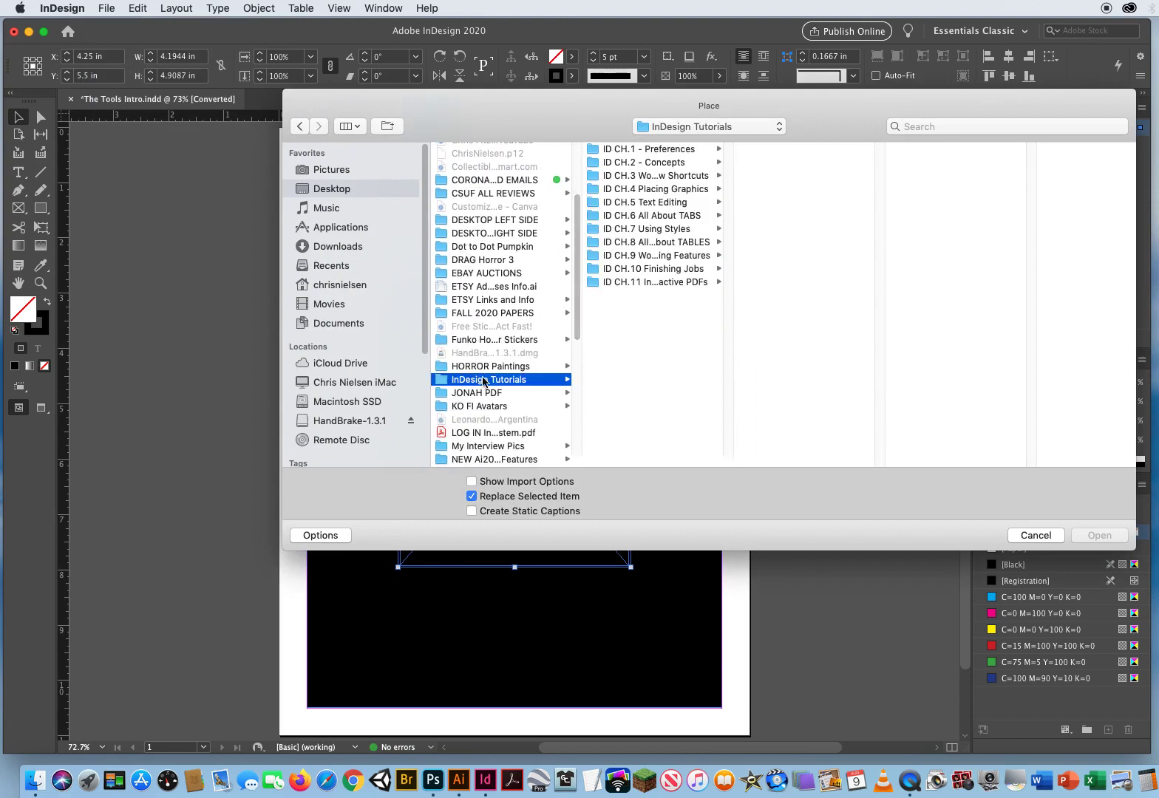
pyautogui.click(651, 163)
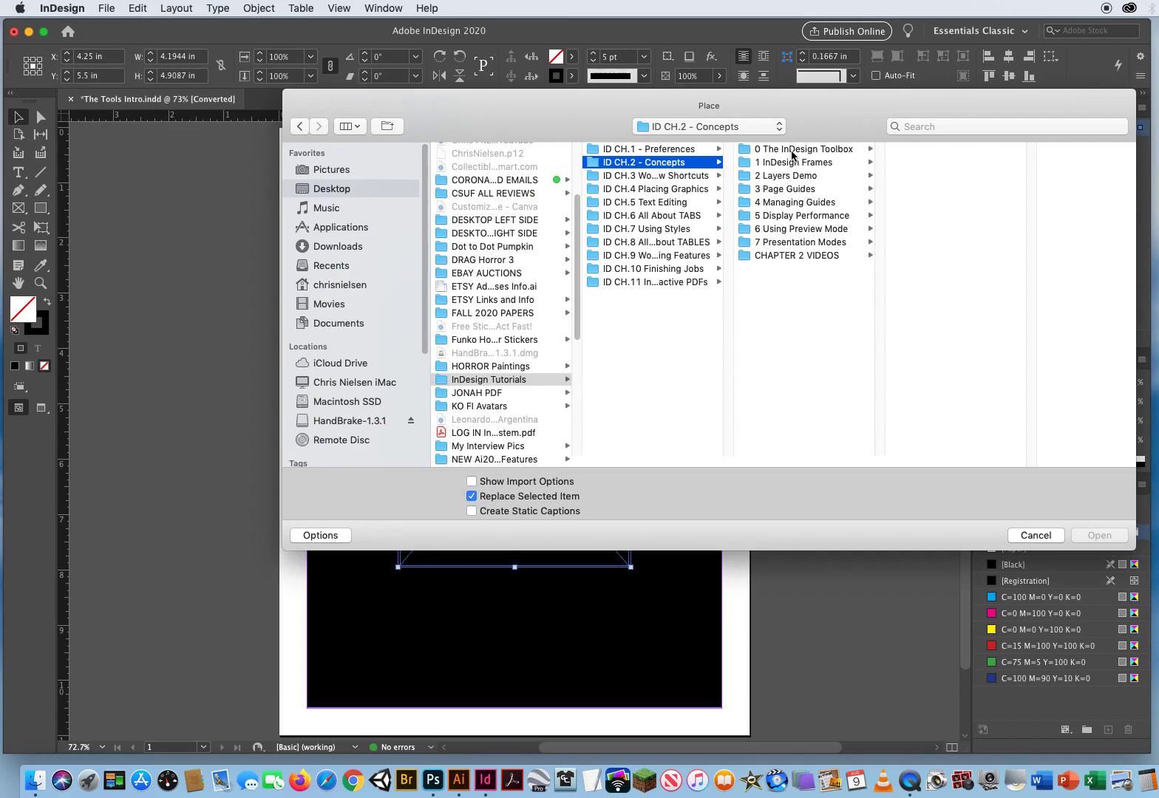
pyautogui.click(791, 150)
pyautogui.click(940, 151)
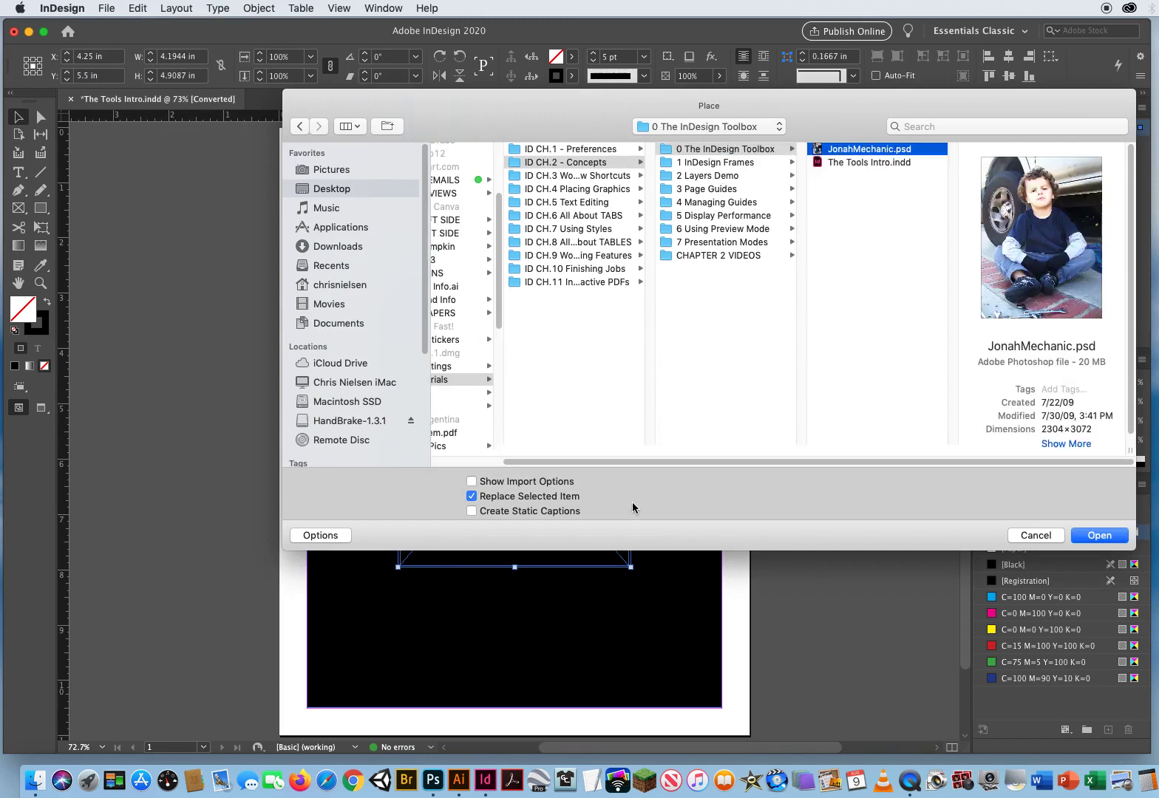
# Step: Place JonahMechanic.psd into the empty graphics frame, then deselect the photo frame
pyautogui.click(1085, 538)
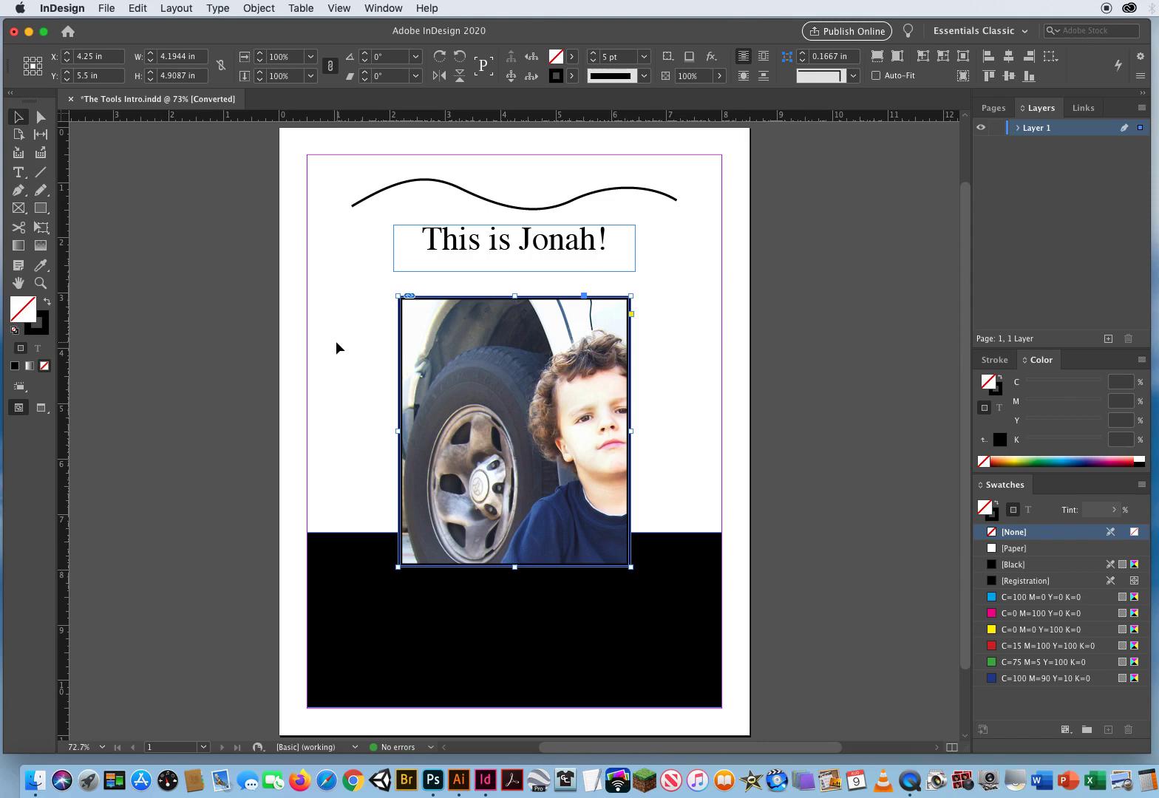
pyautogui.click(107, 9)
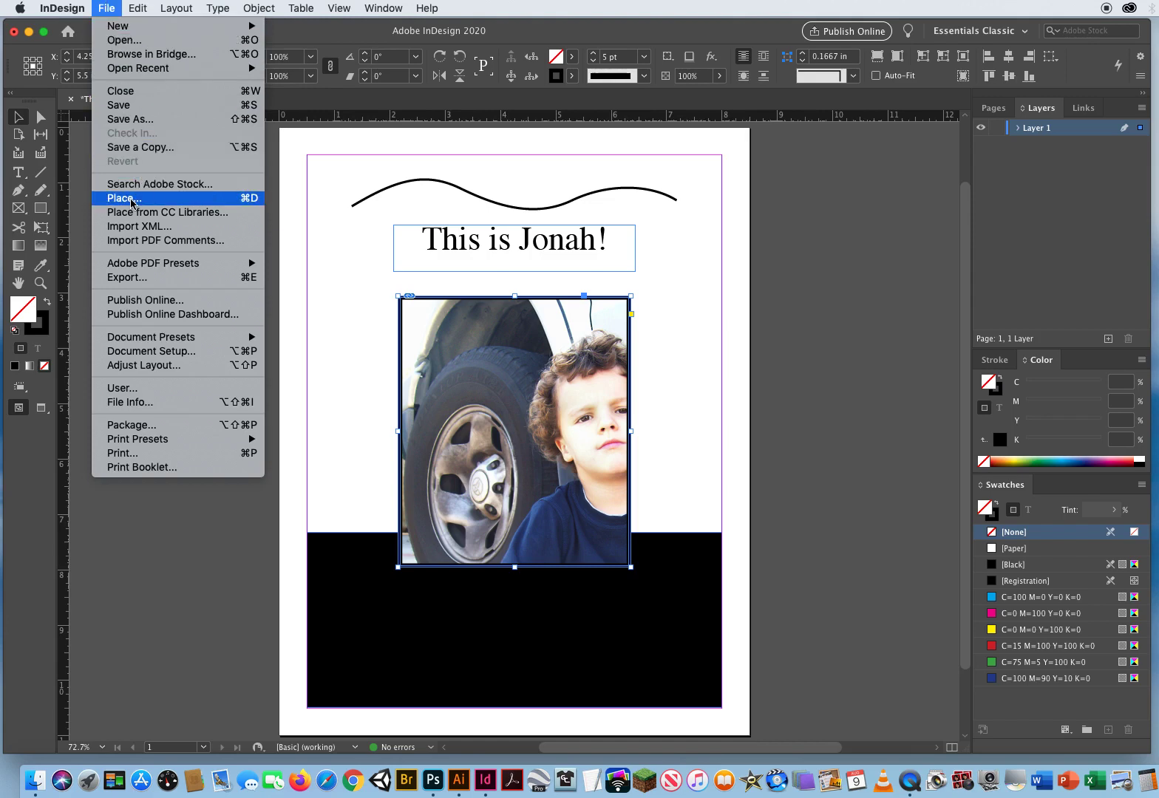
pyautogui.click(342, 290)
pyautogui.click(341, 285)
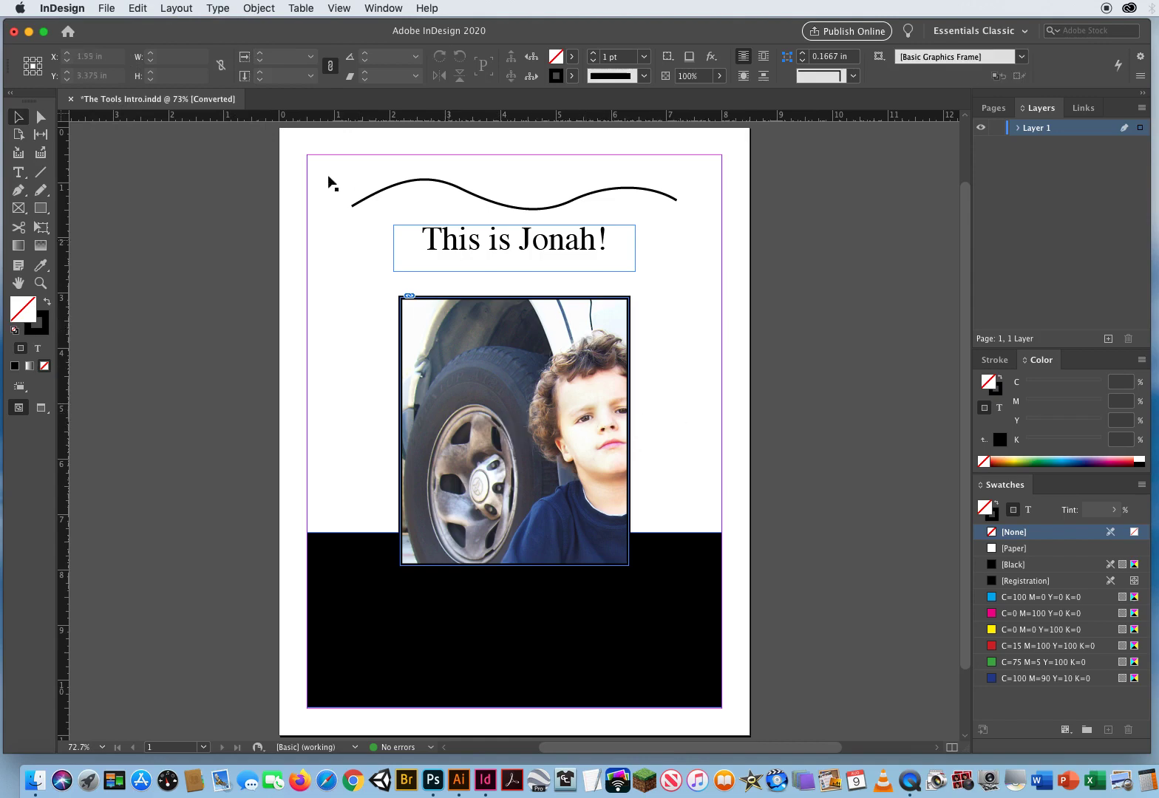
# Step: Close The Tools Intro.indd without saving and select Frames.indd in the 1 InDesign Frames folder
pyautogui.click(71, 100)
pyautogui.click(581, 413)
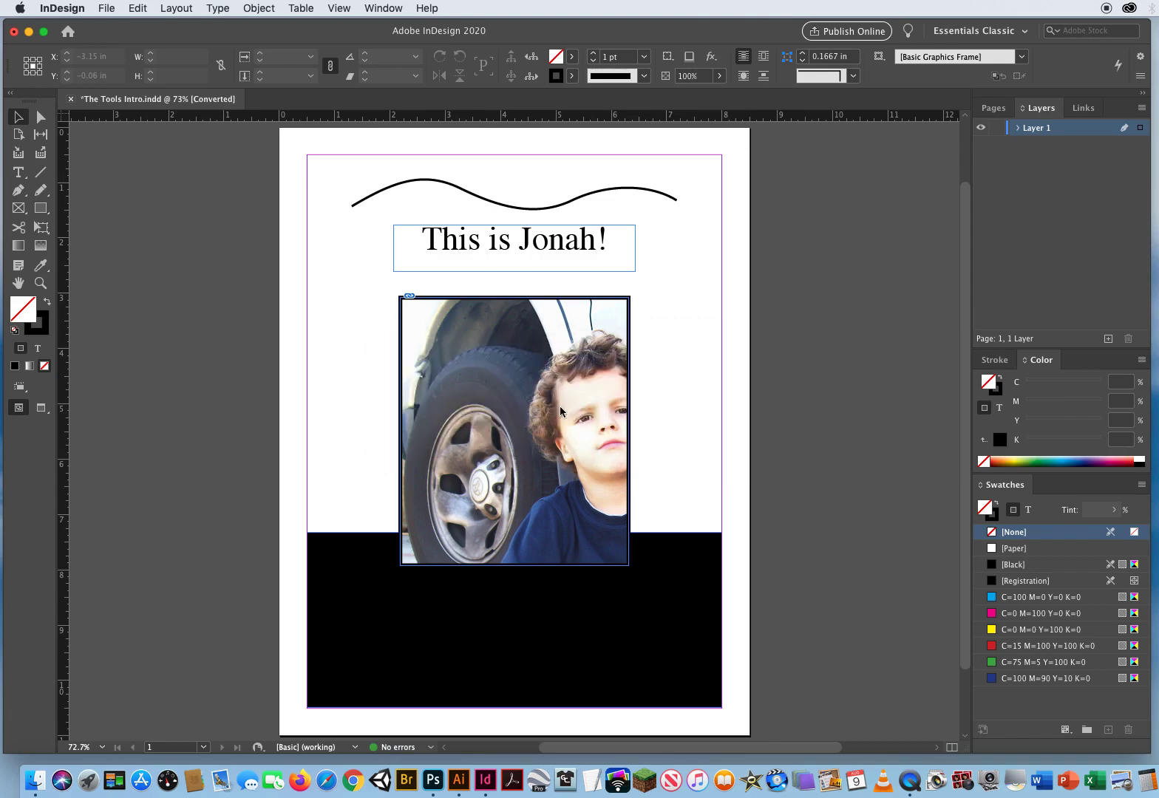
pyautogui.click(106, 8)
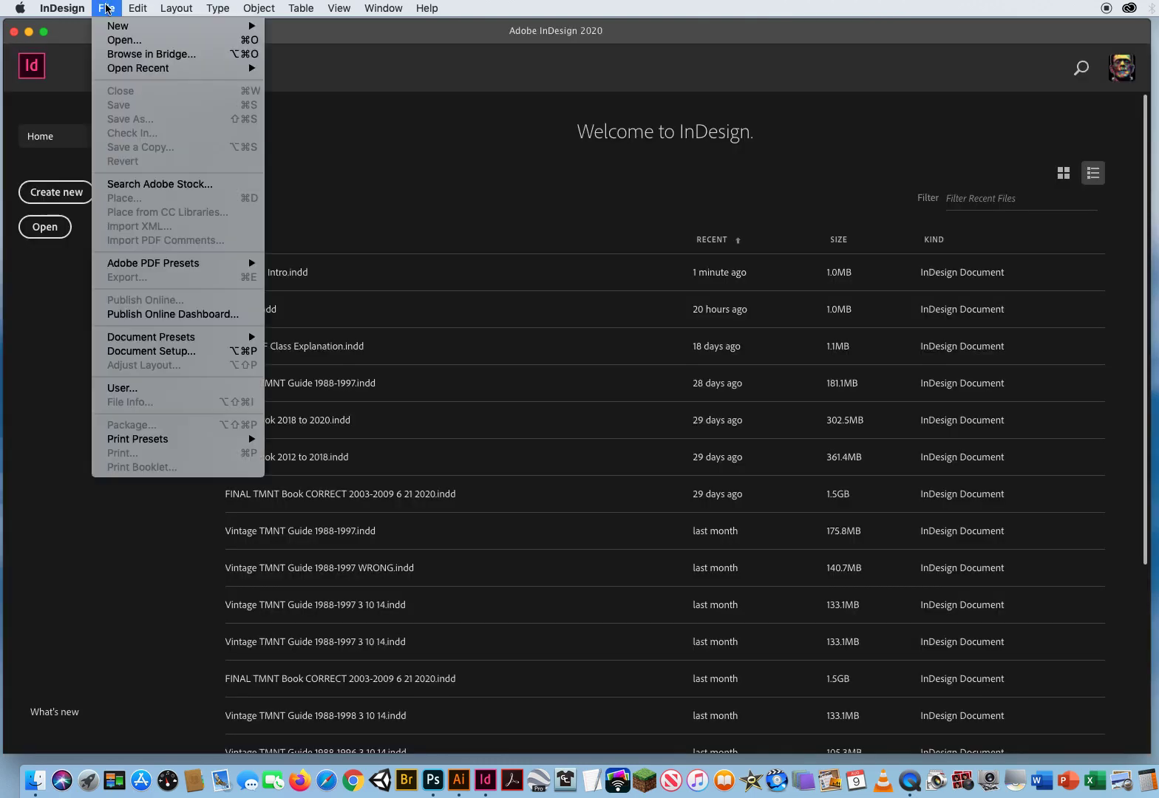
pyautogui.click(118, 40)
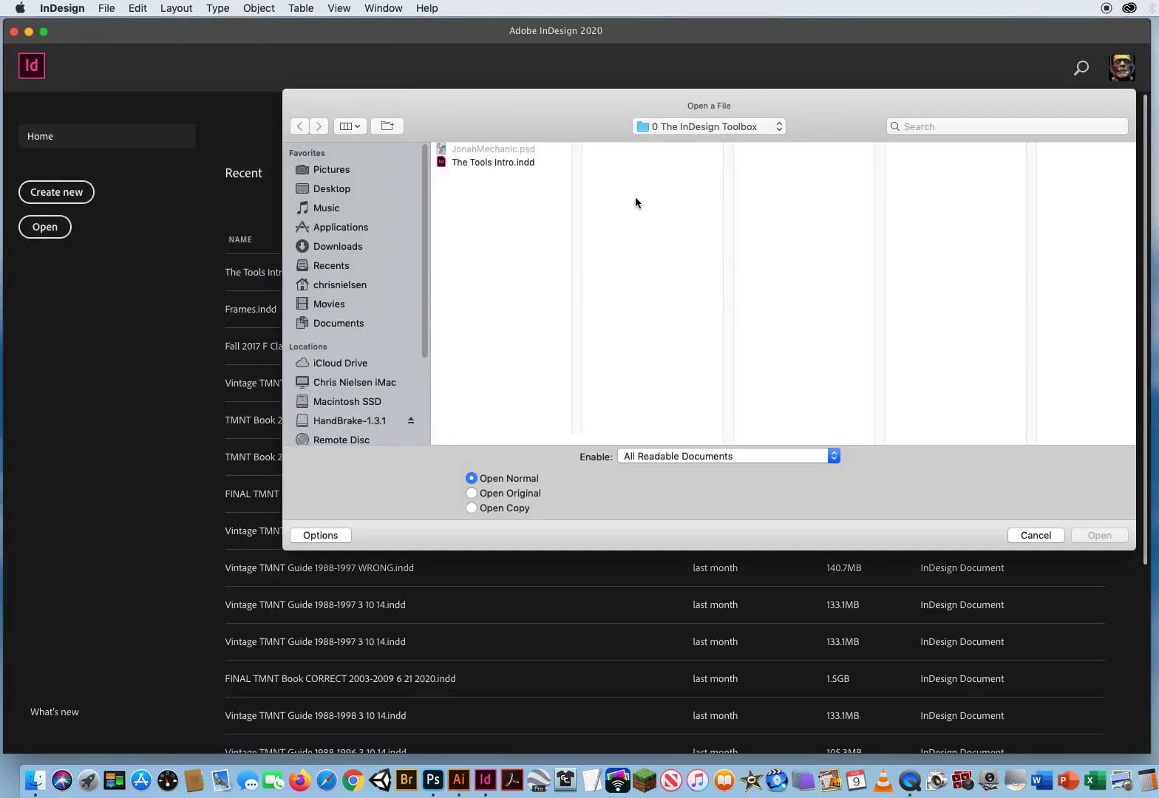
pyautogui.click(706, 130)
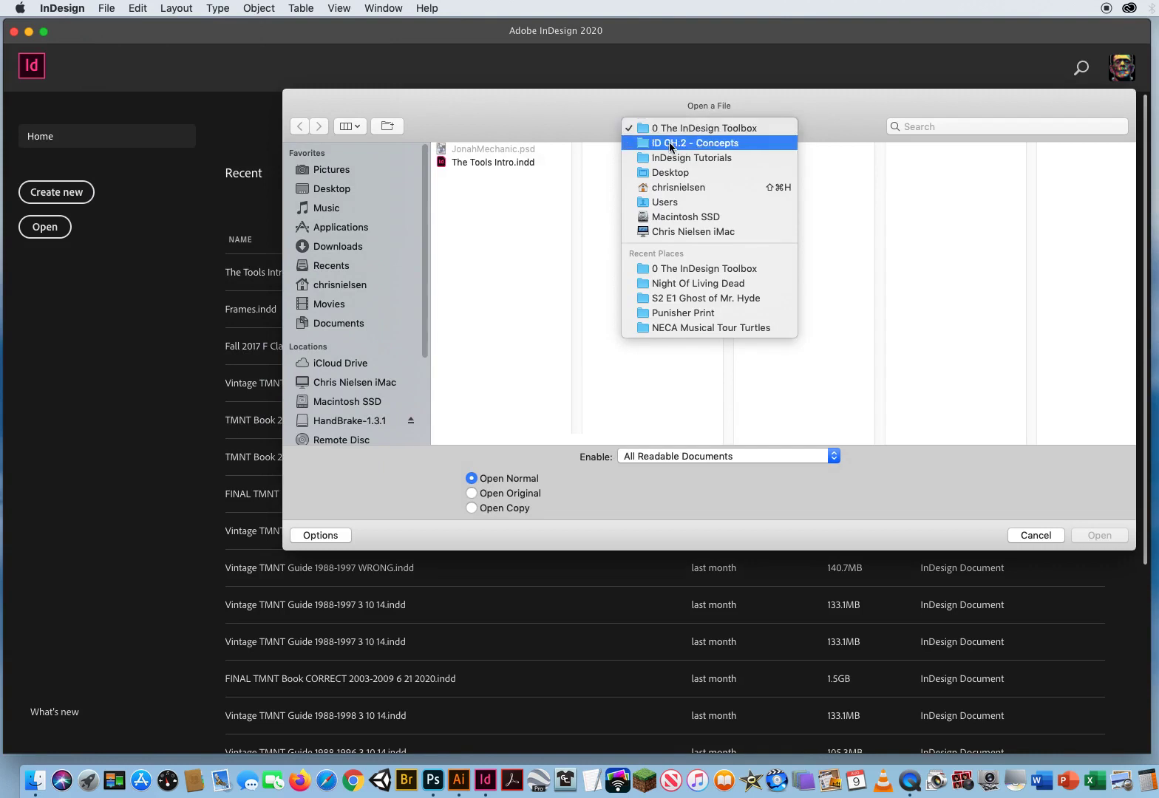
pyautogui.click(659, 375)
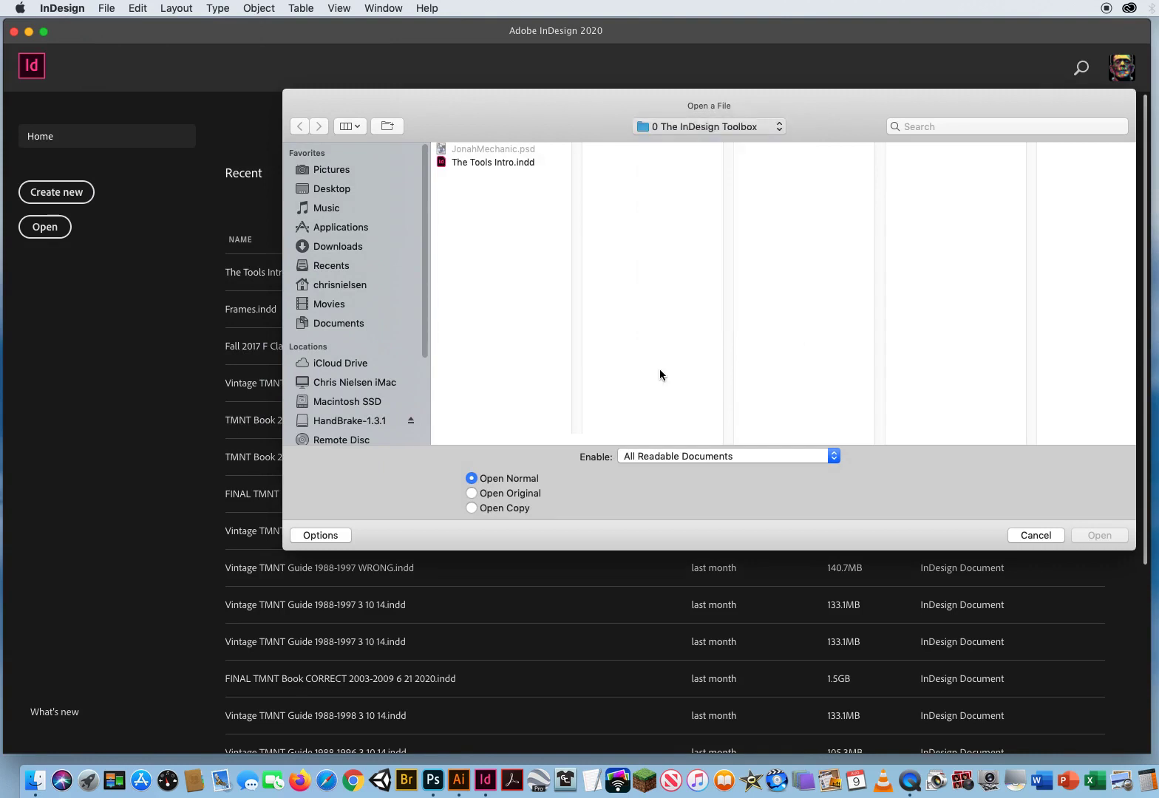
pyautogui.click(778, 163)
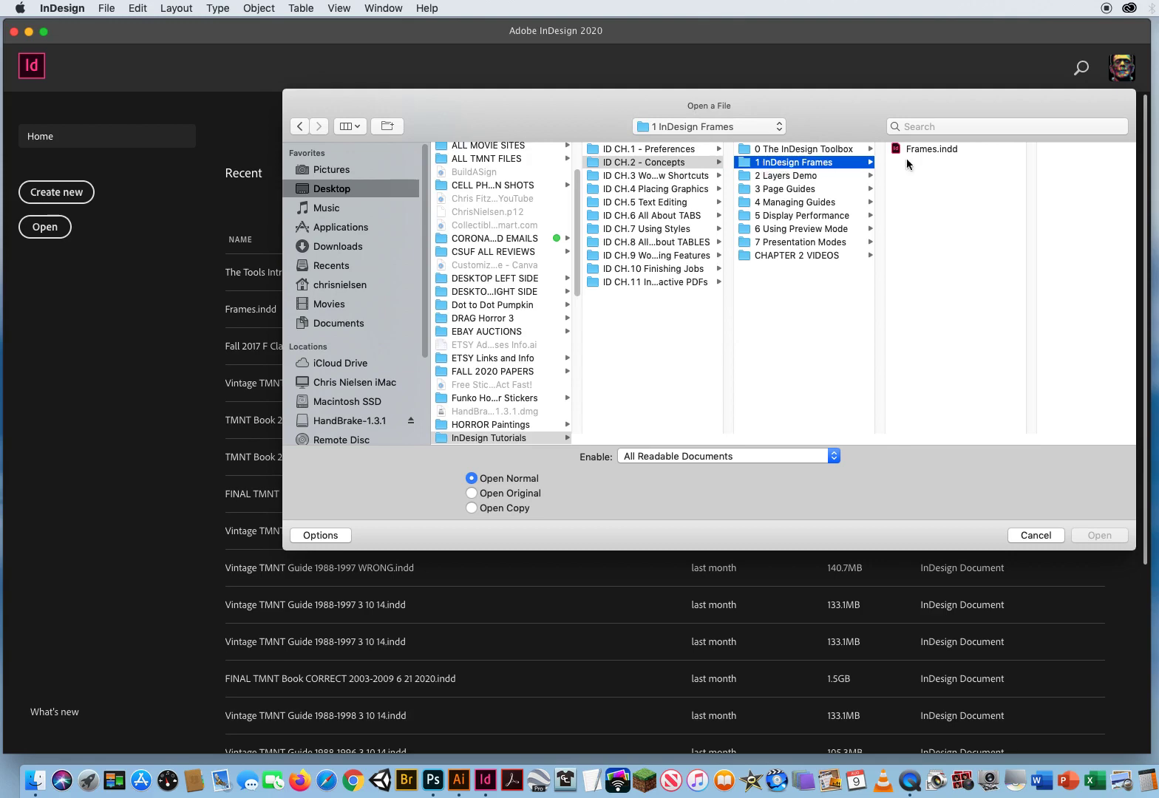
pyautogui.click(938, 148)
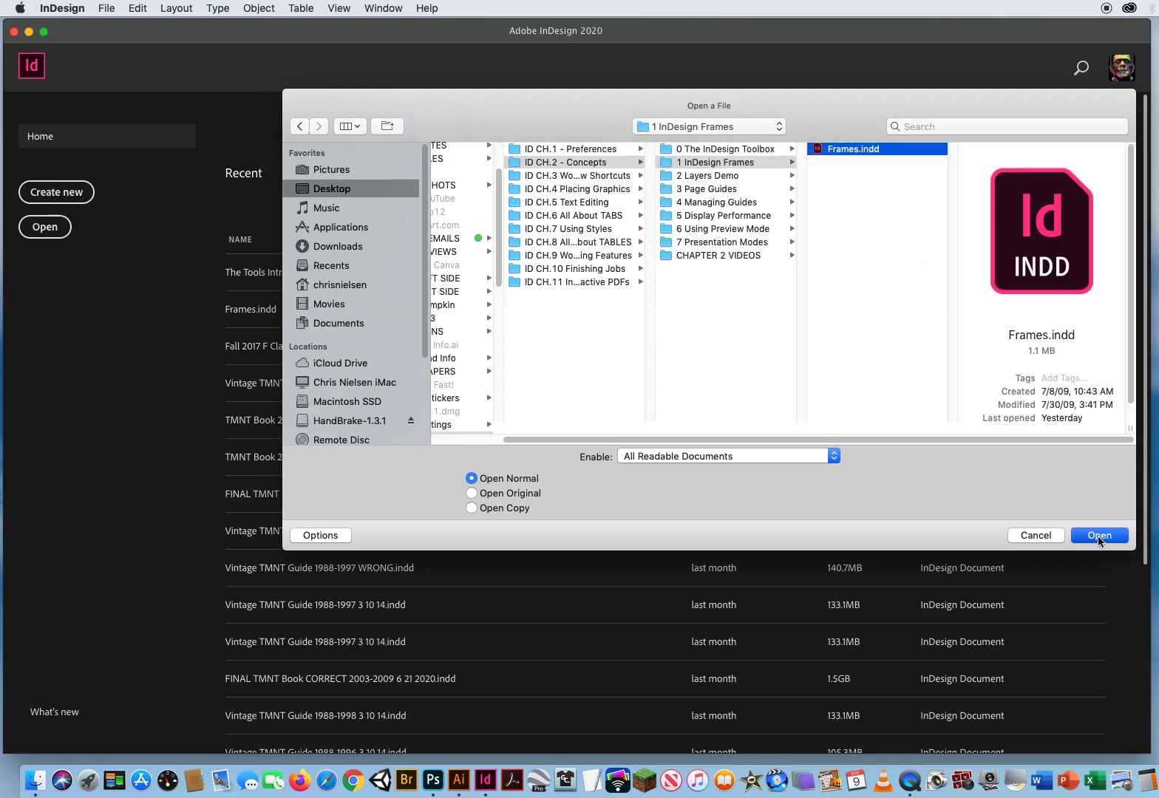
# Step: Open Frames.indd with its Graphics, Shape and Text frame examples
pyautogui.click(1097, 535)
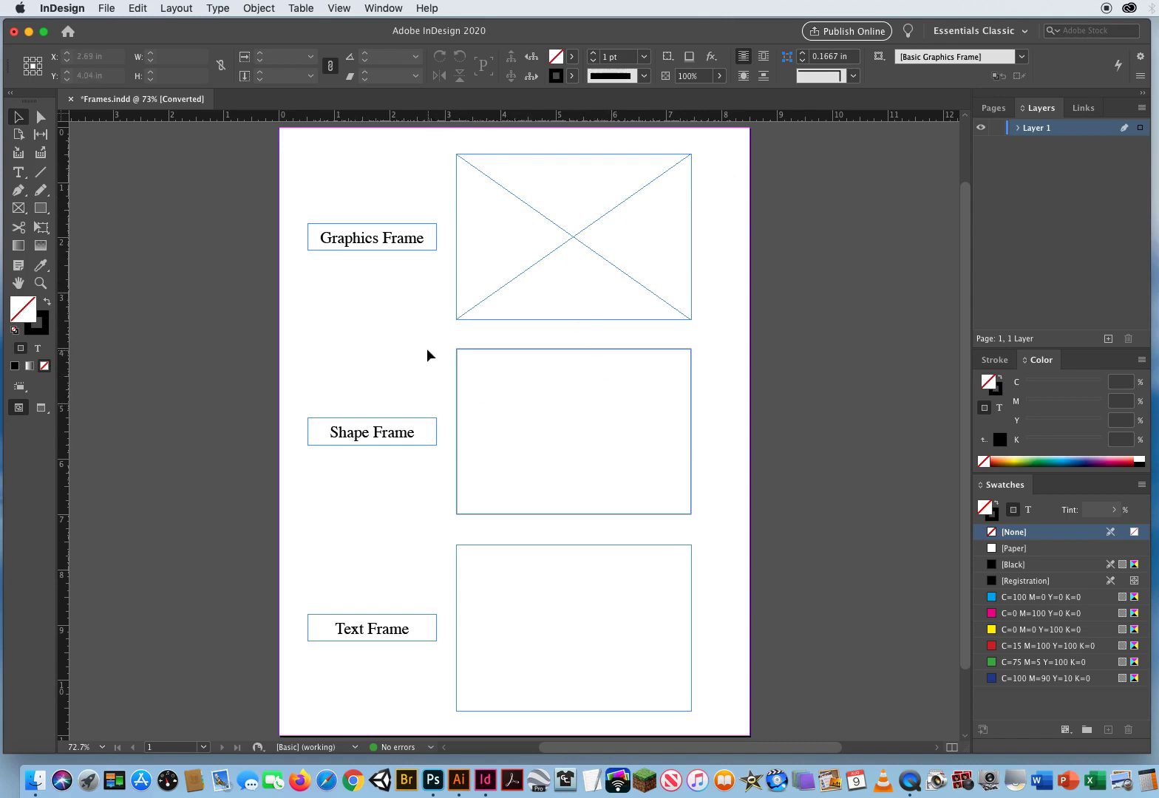
pyautogui.click(457, 354)
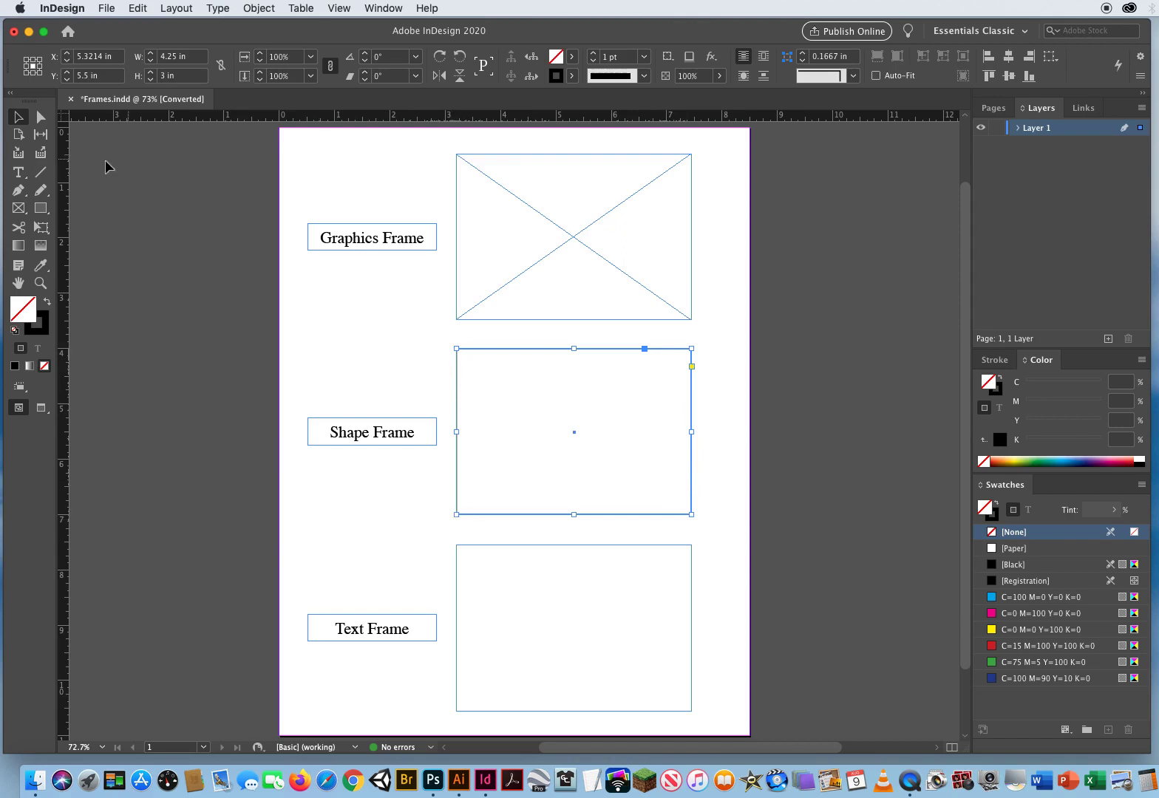
pyautogui.click(41, 209)
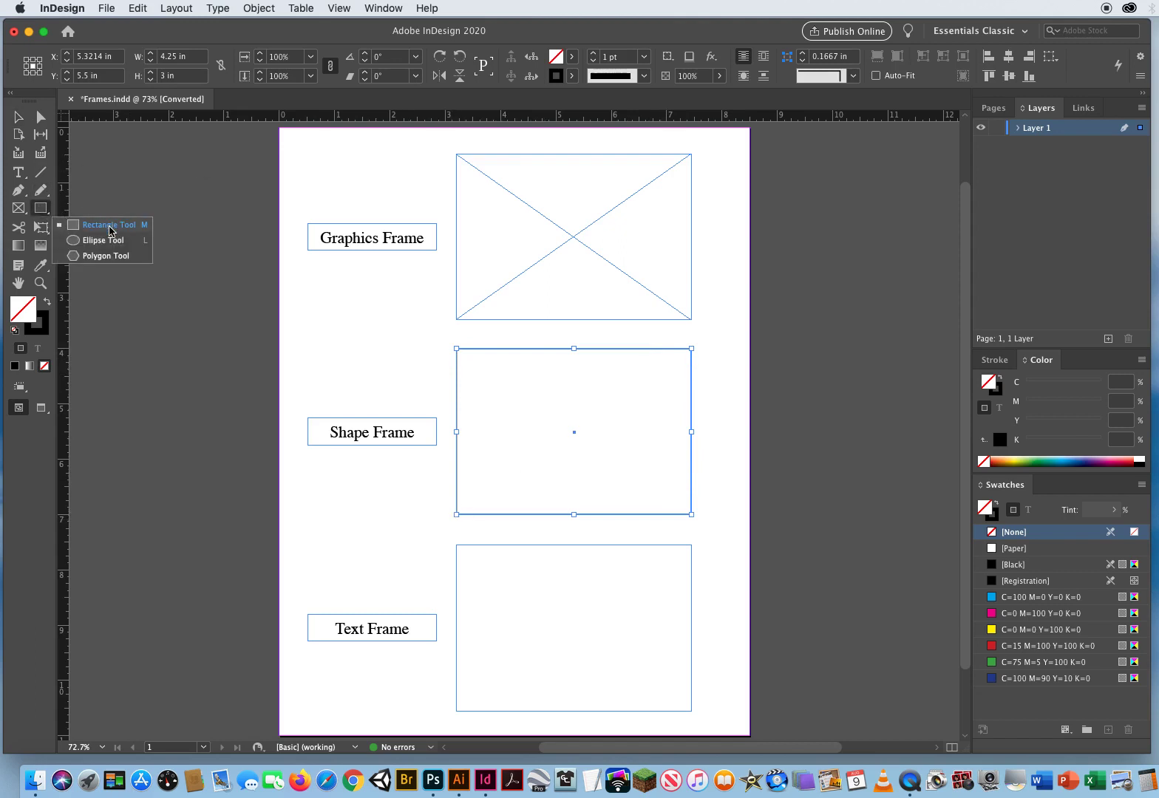
pyautogui.click(109, 227)
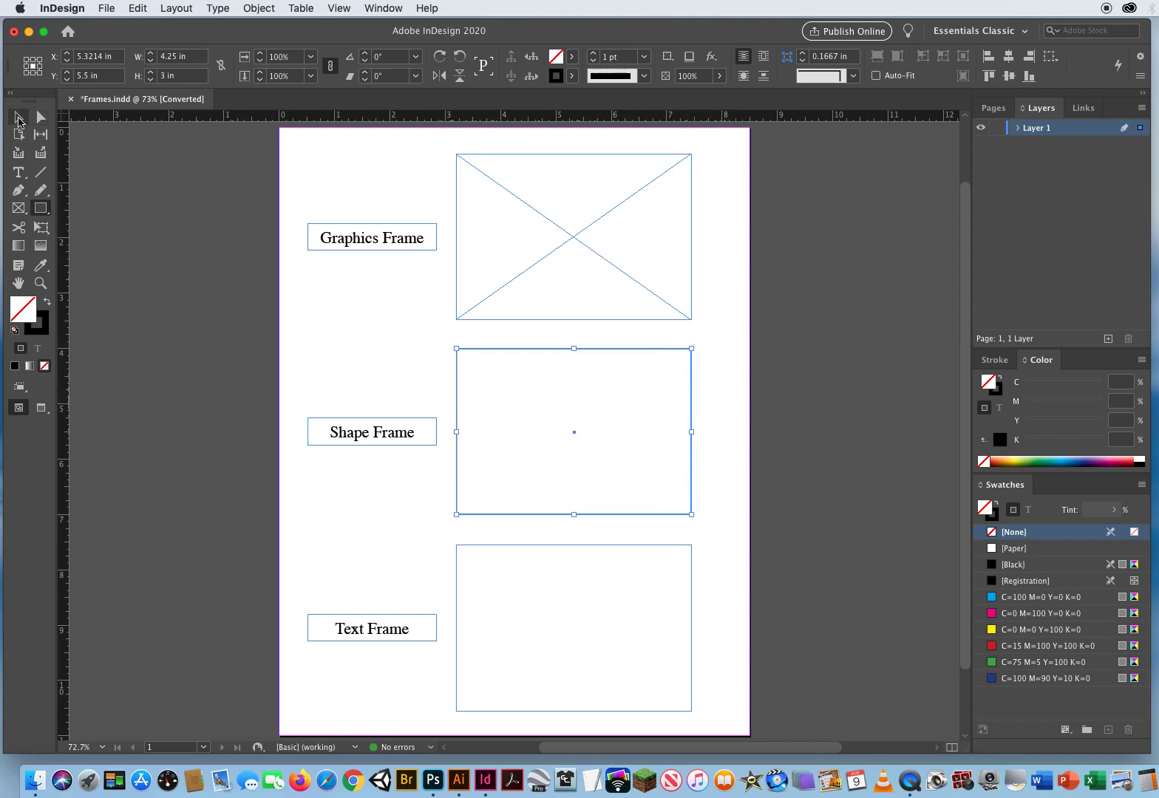
pyautogui.click(18, 119)
pyautogui.click(509, 570)
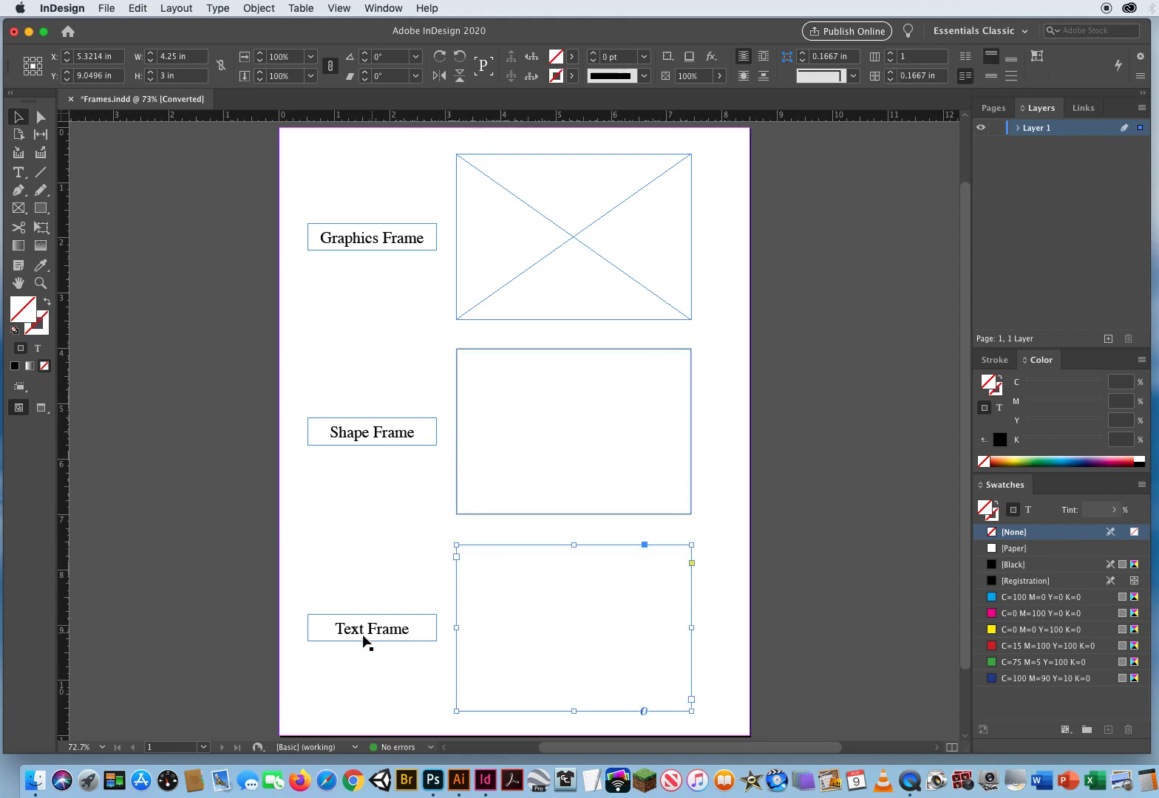
pyautogui.click(360, 520)
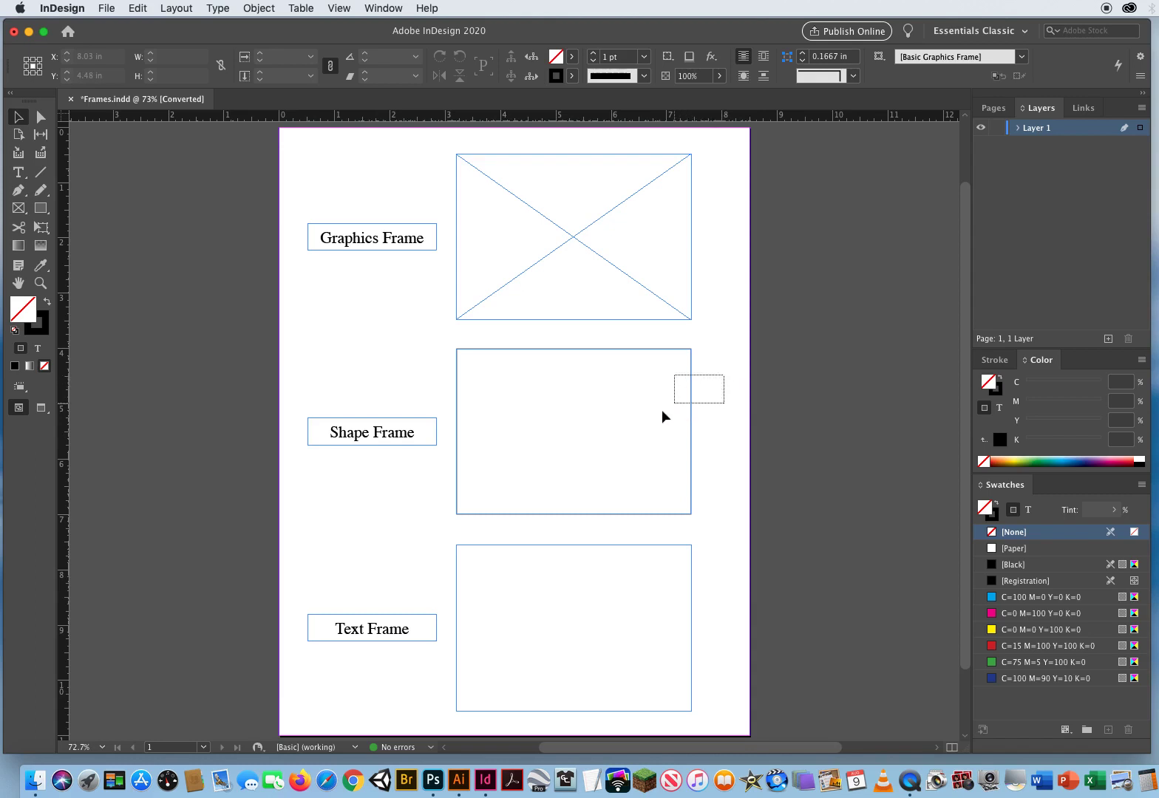
pyautogui.moveTo(663, 416); pyautogui.dragTo(592, 439)
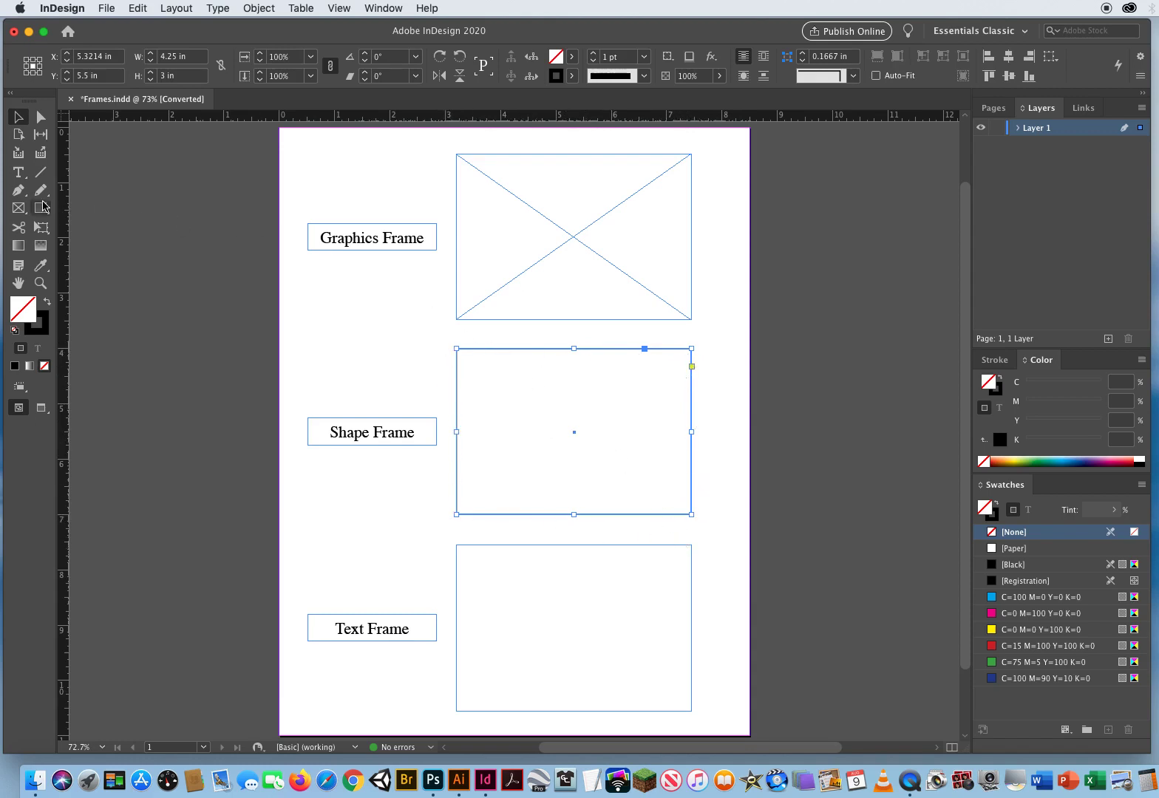
pyautogui.click(19, 172)
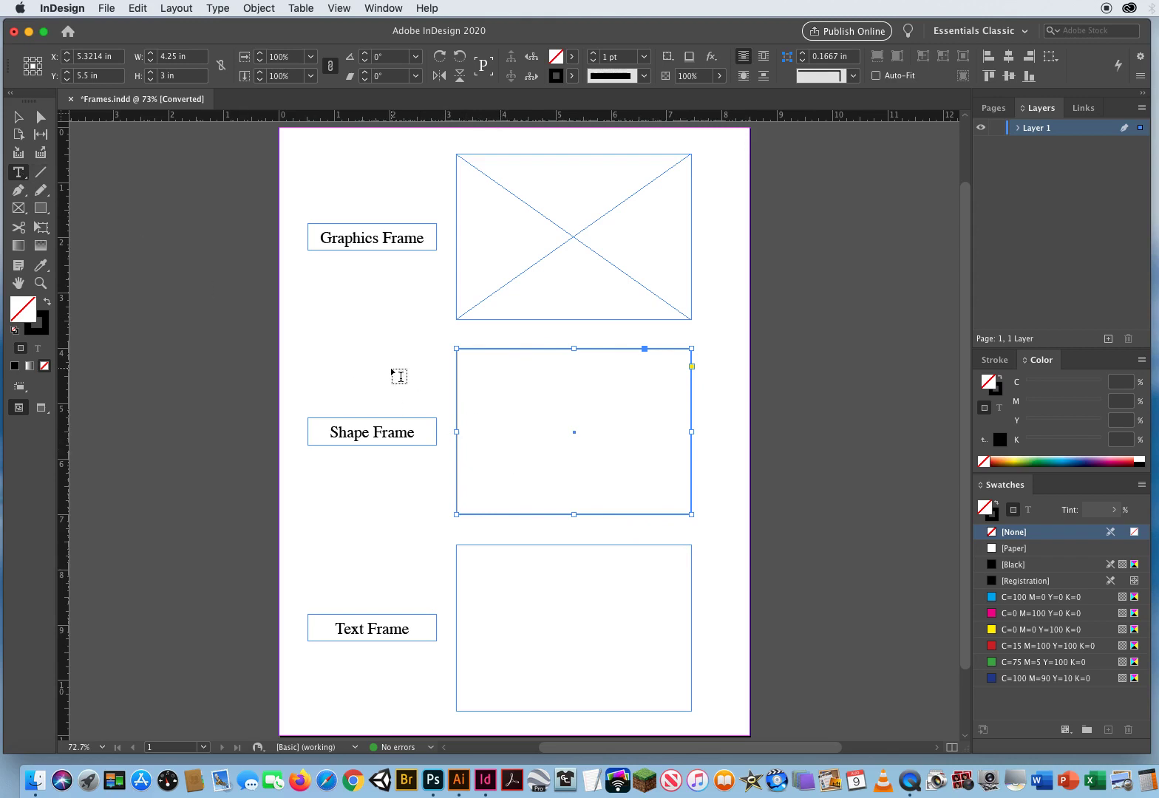
# Step: Alternate selecting the shape frame and text frame, ending on the text frame to show its ports
pyautogui.click(18, 117)
pyautogui.moveTo(419, 561); pyautogui.dragTo(567, 593)
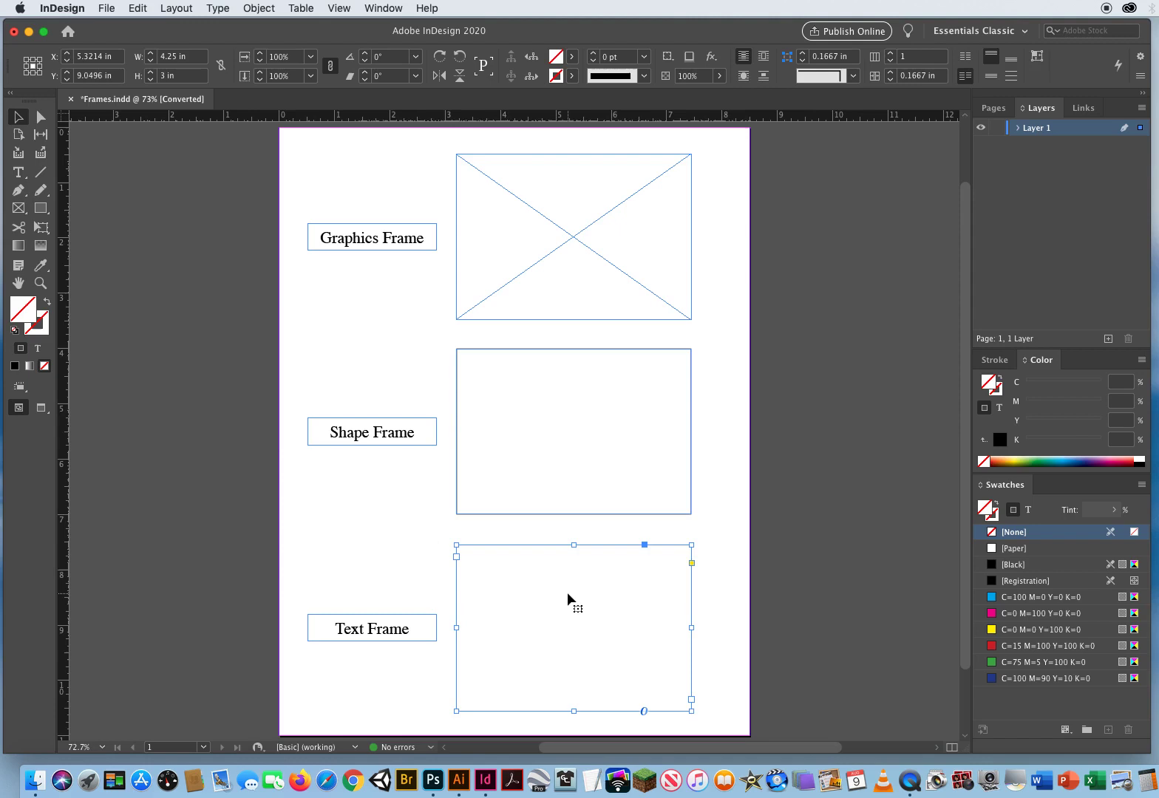
pyautogui.moveTo(719, 426); pyautogui.dragTo(623, 459)
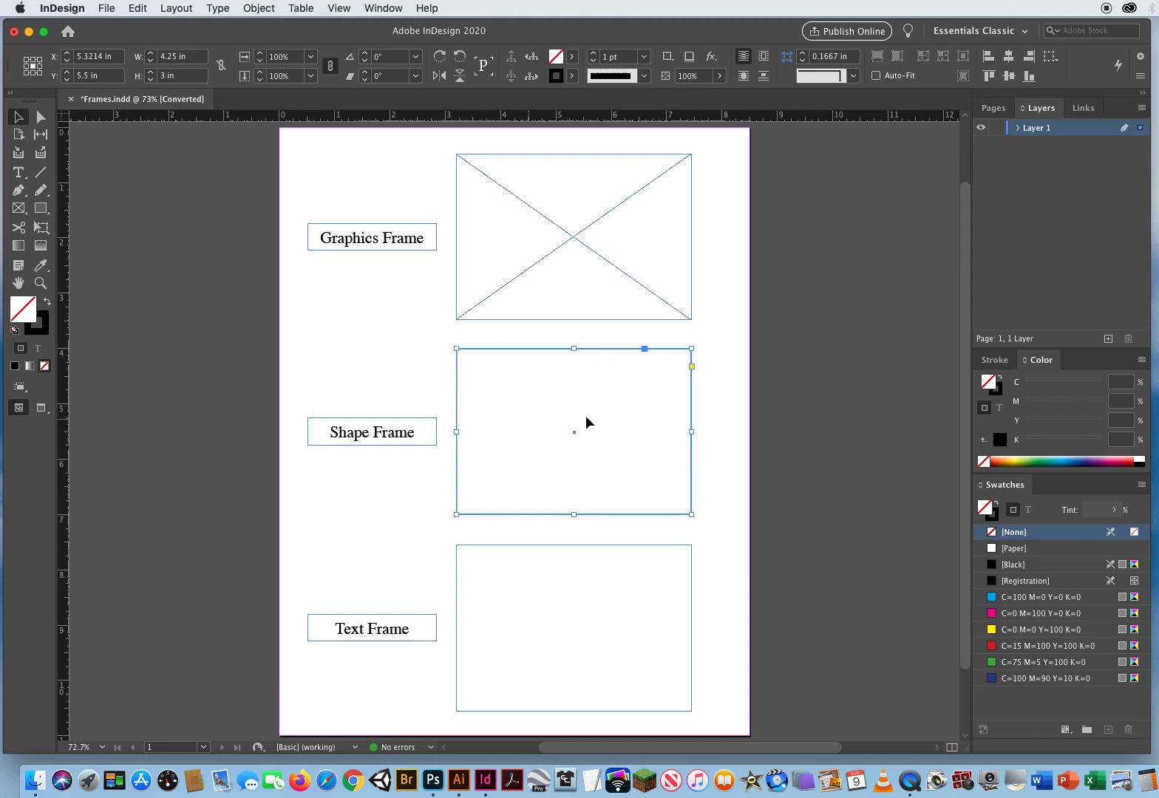
pyautogui.moveTo(407, 556); pyautogui.dragTo(537, 586)
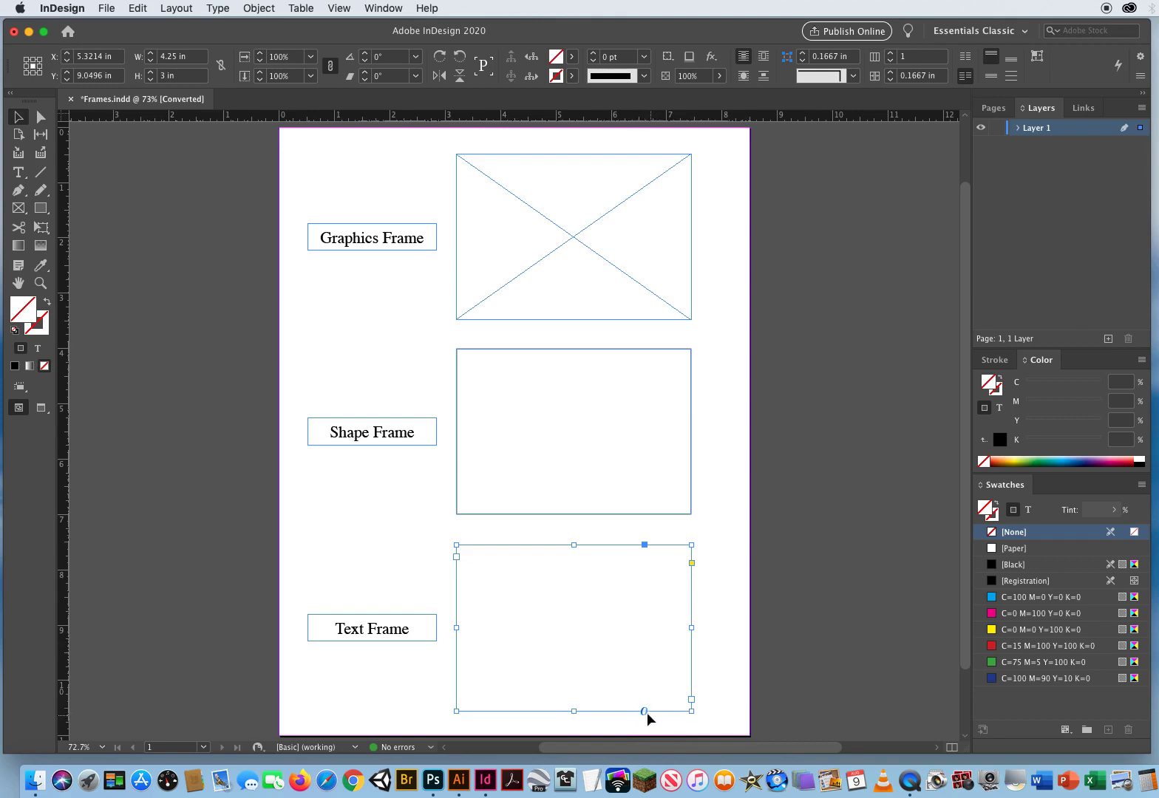
pyautogui.click(634, 434)
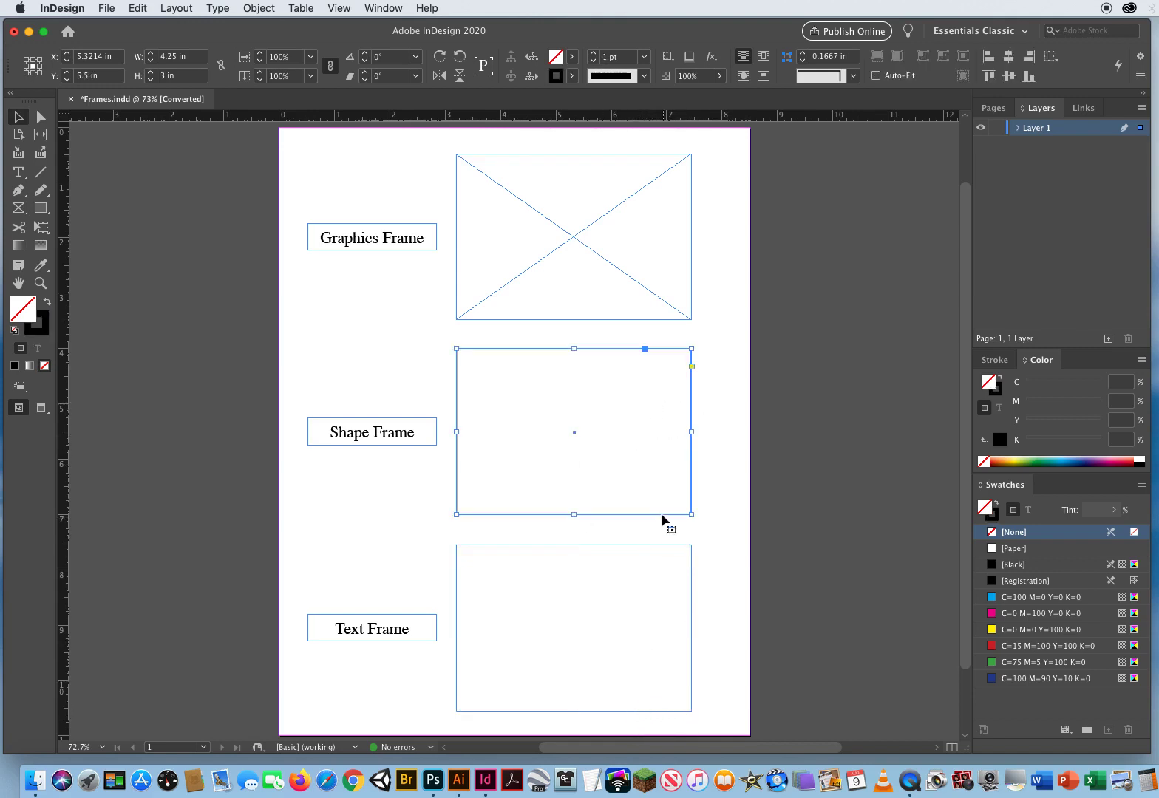
pyautogui.click(628, 626)
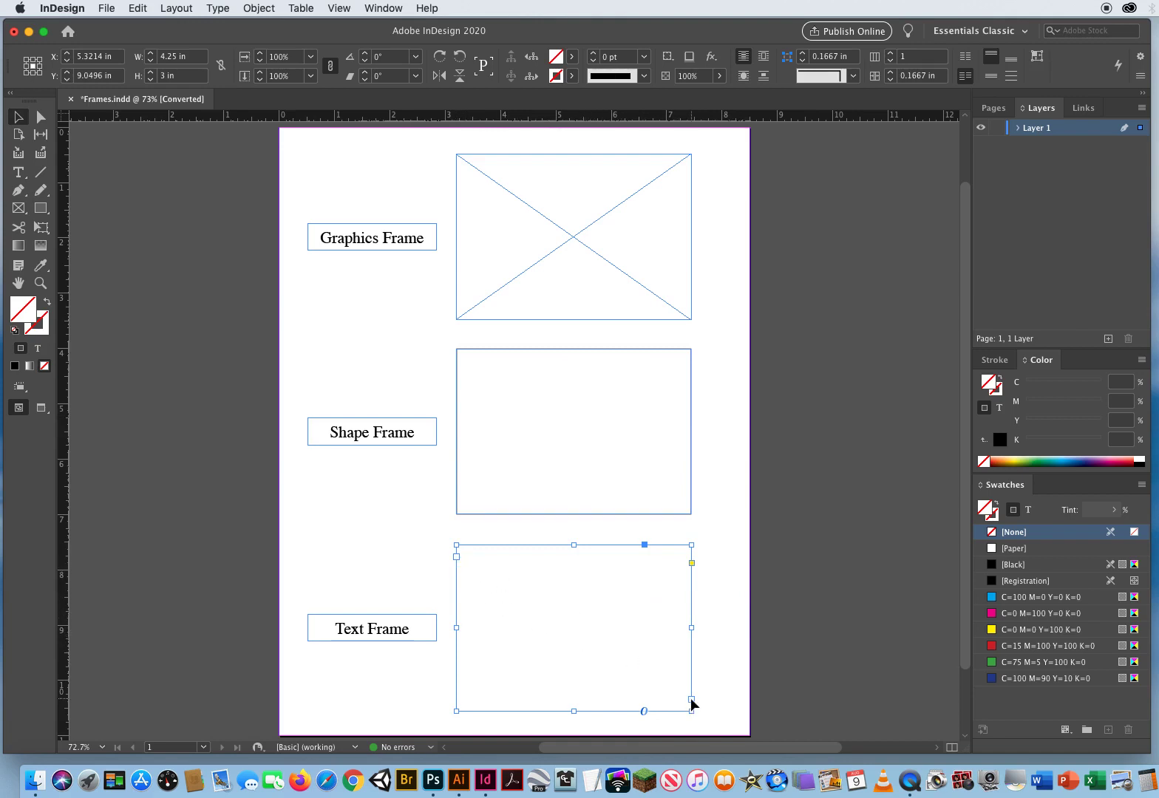
# Step: Put a text insertion point in the empty text frame, then reselect frames and deselect everything
pyautogui.click(18, 174)
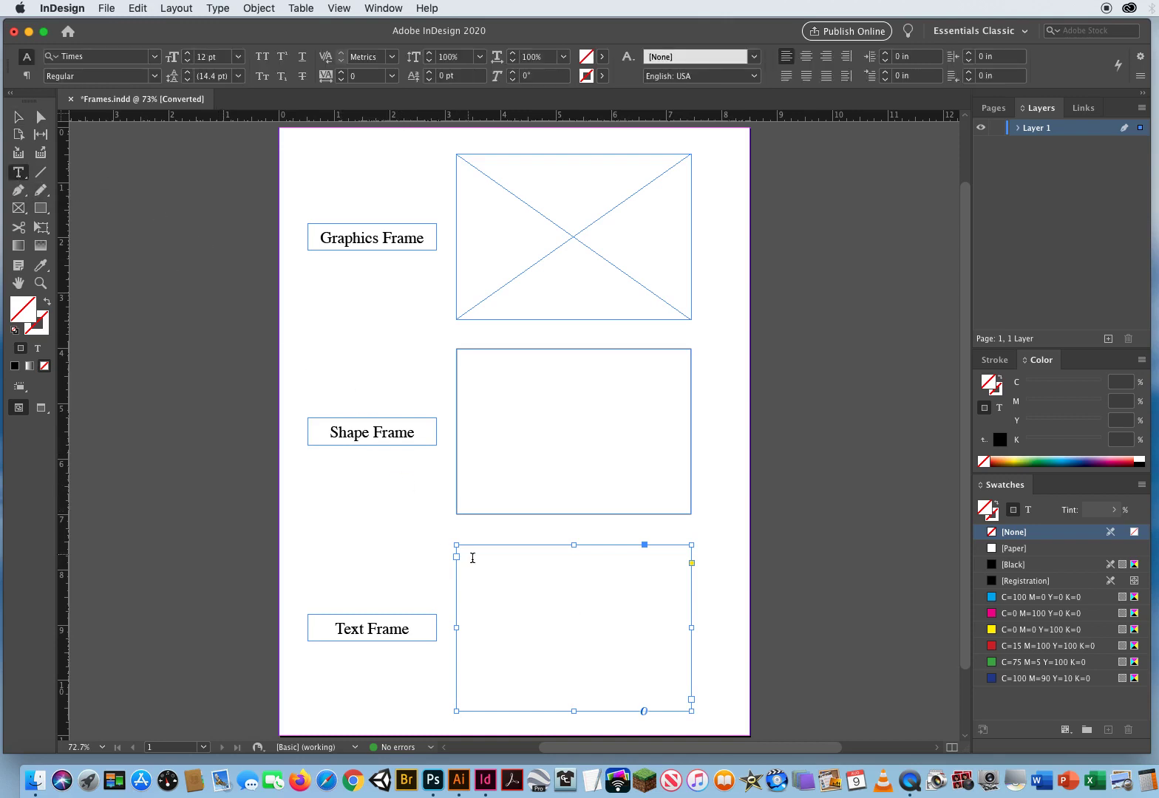
pyautogui.click(523, 595)
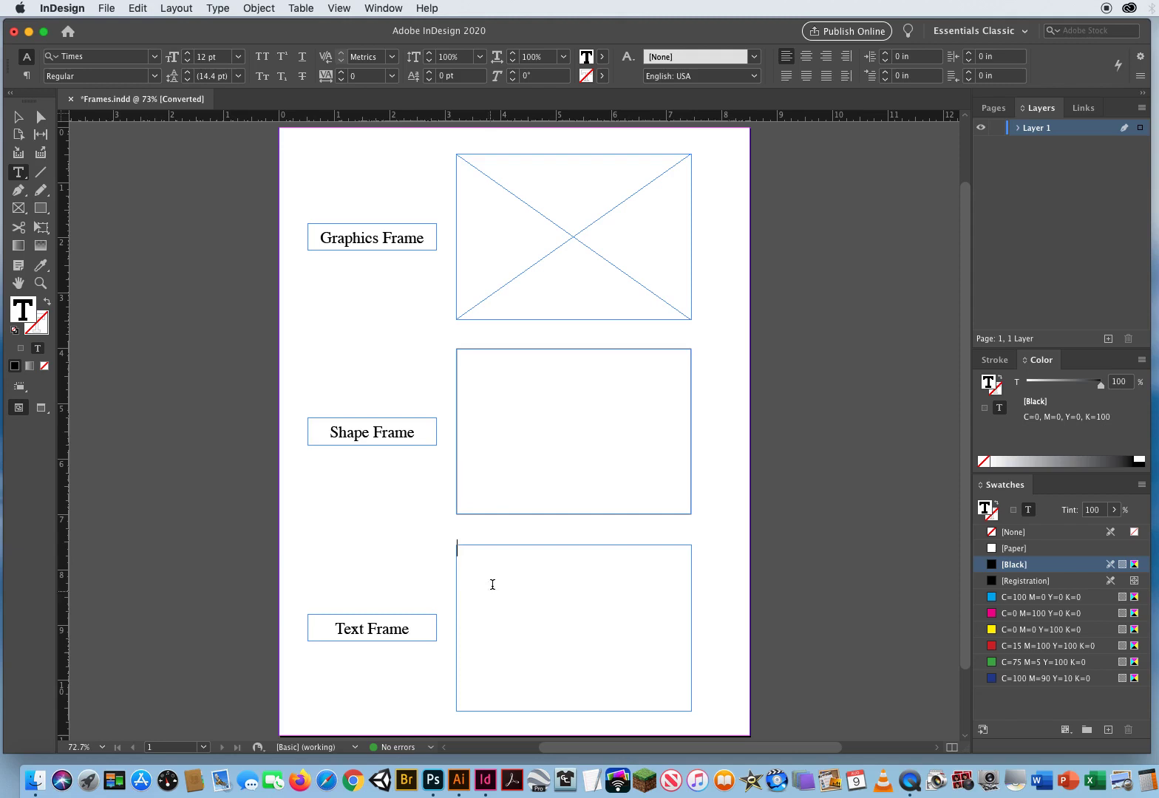
pyautogui.press('Escape')
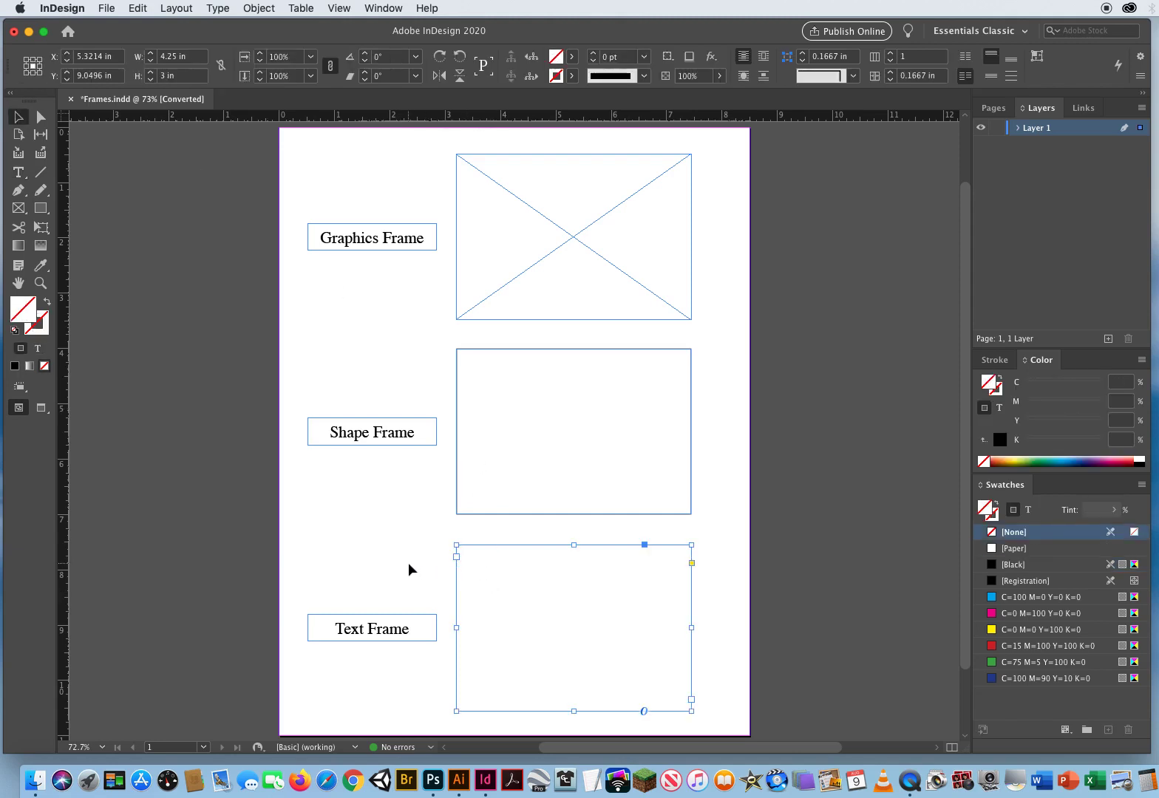
pyautogui.moveTo(377, 552); pyautogui.dragTo(516, 572)
pyautogui.click(551, 467)
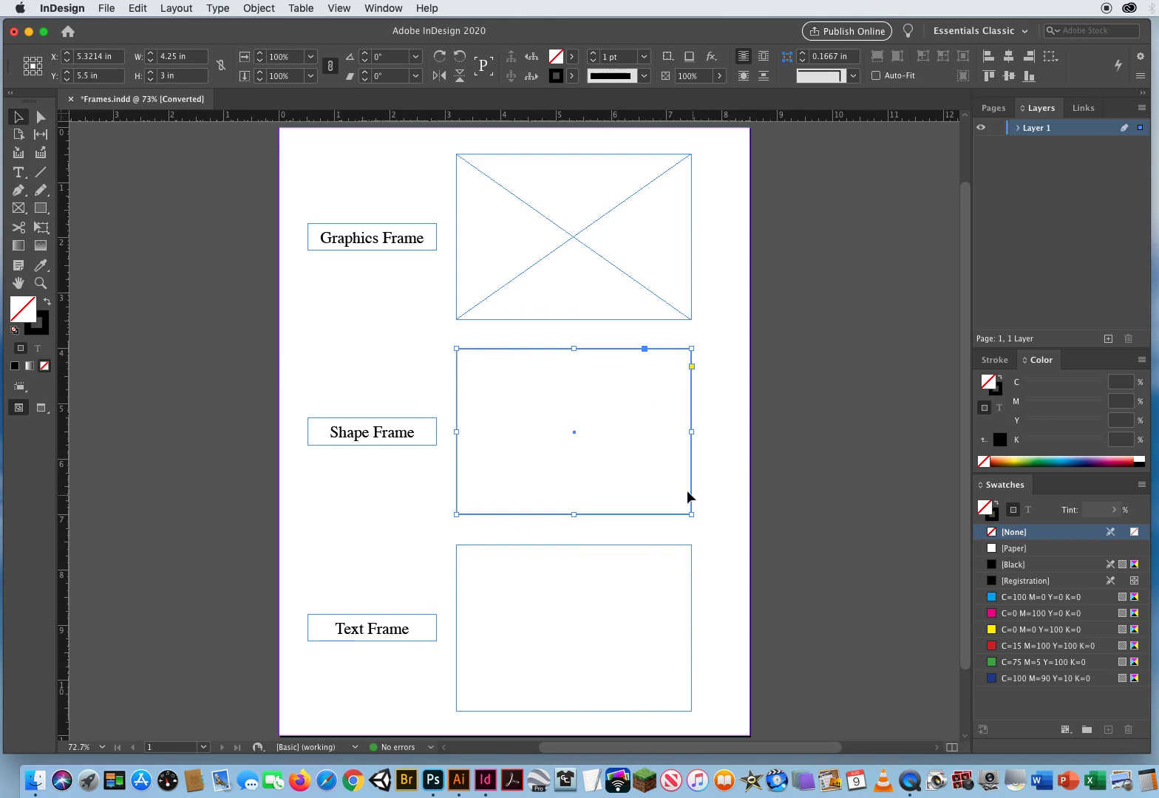
pyautogui.click(729, 449)
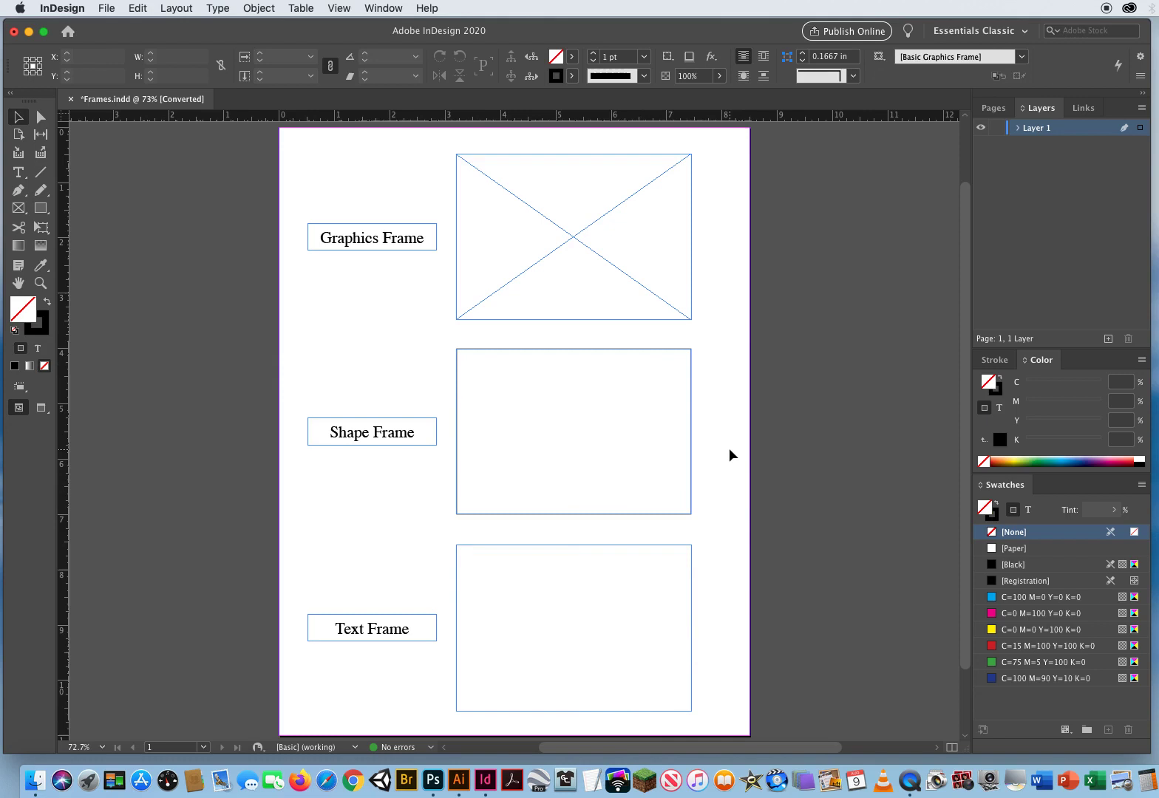
pyautogui.press('w')
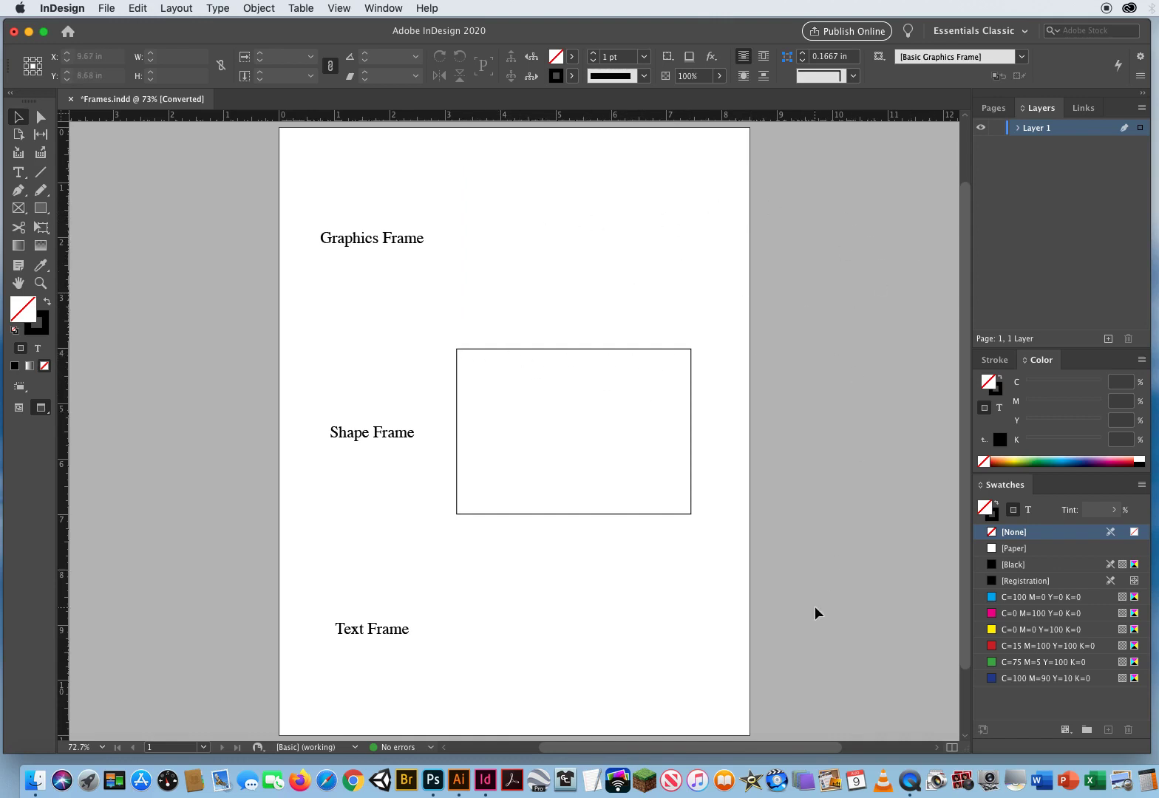
pyautogui.press('w')
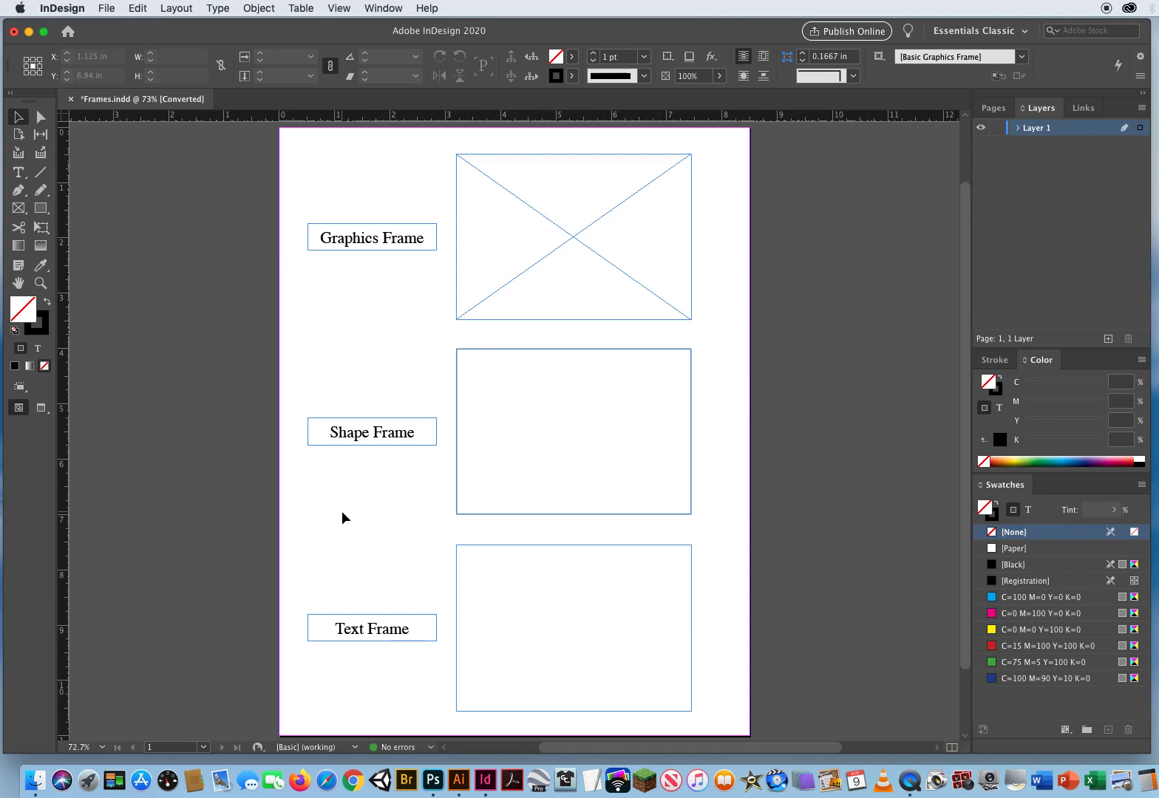
pyautogui.press('w')
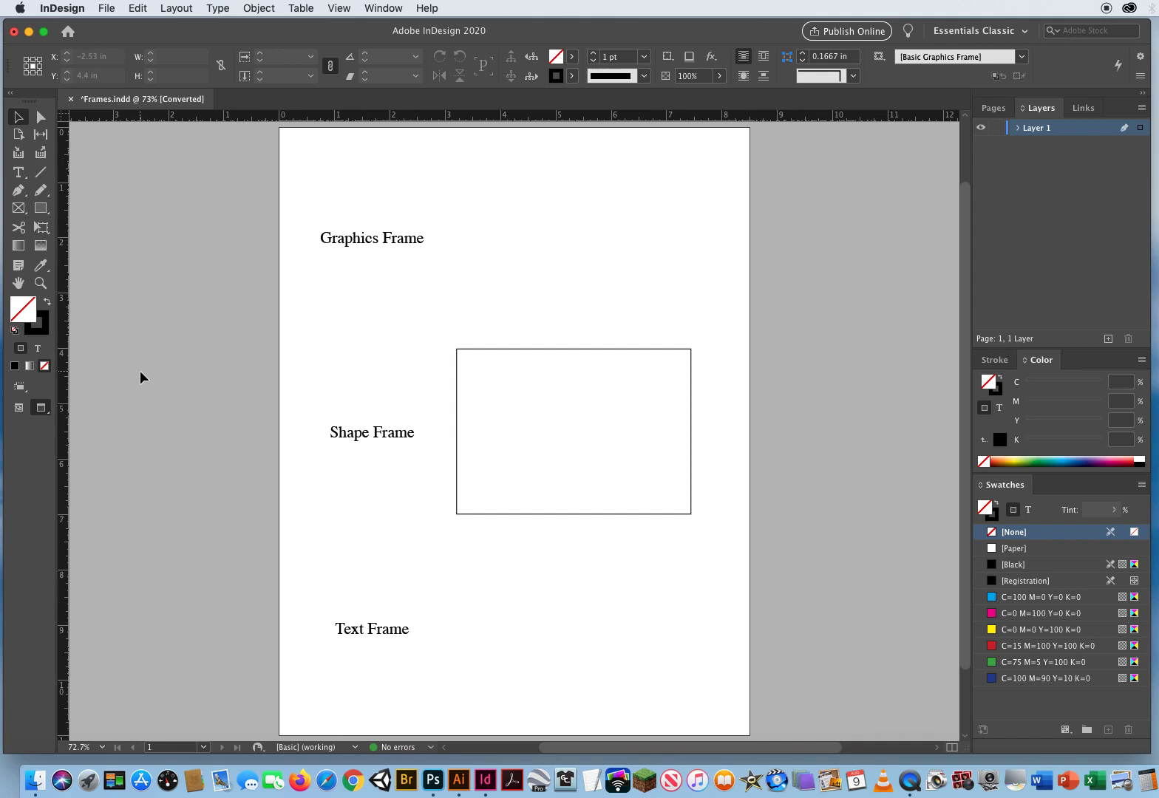
pyautogui.press('w')
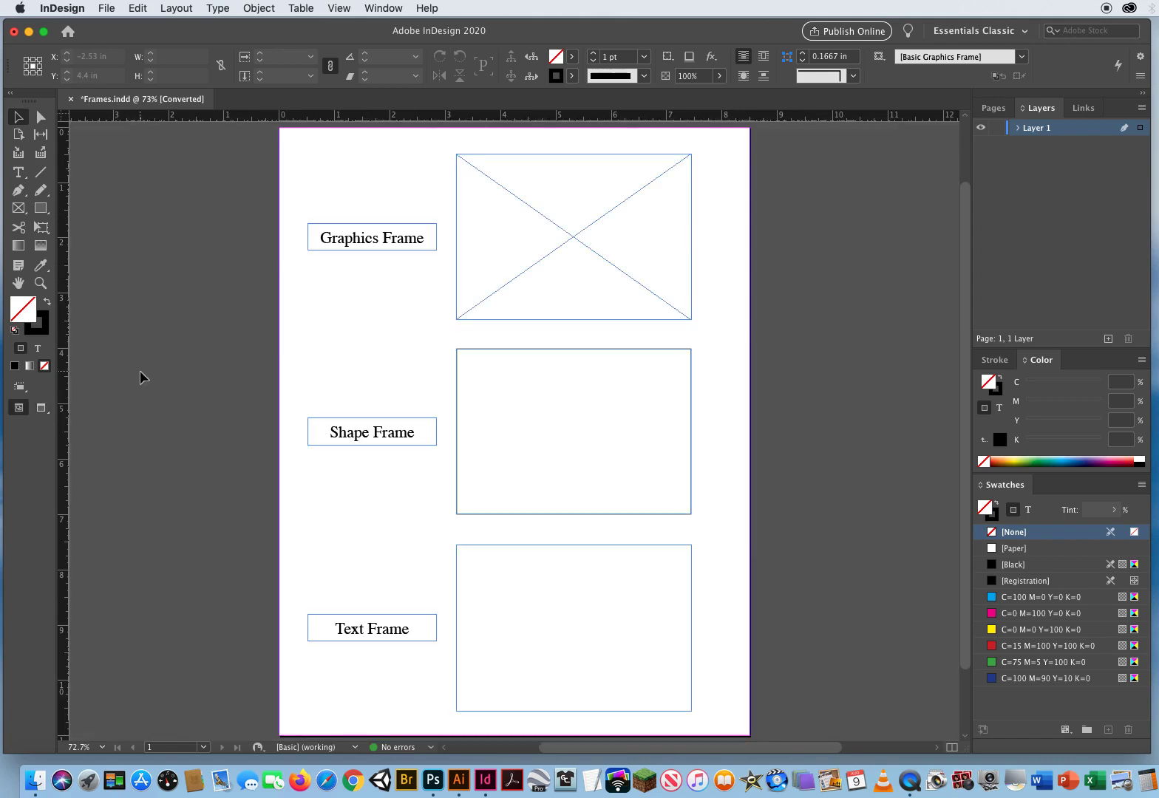
pyautogui.press('w')
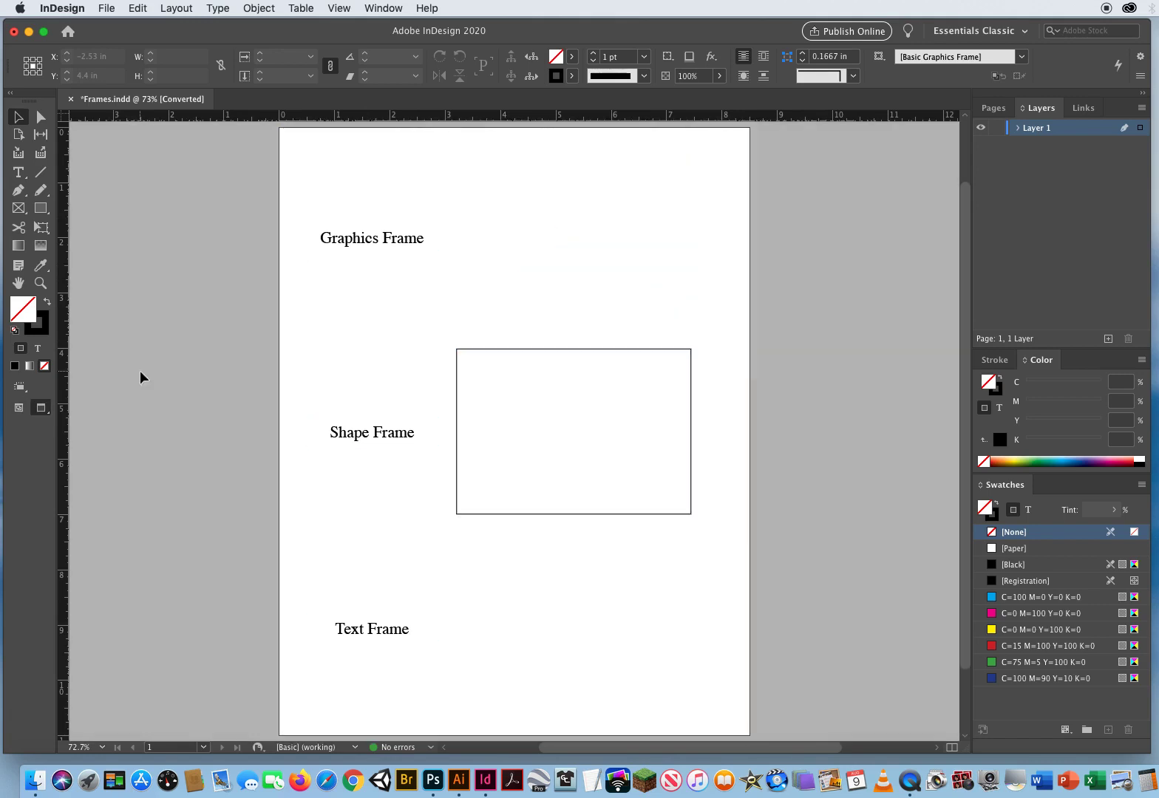
pyautogui.press('w')
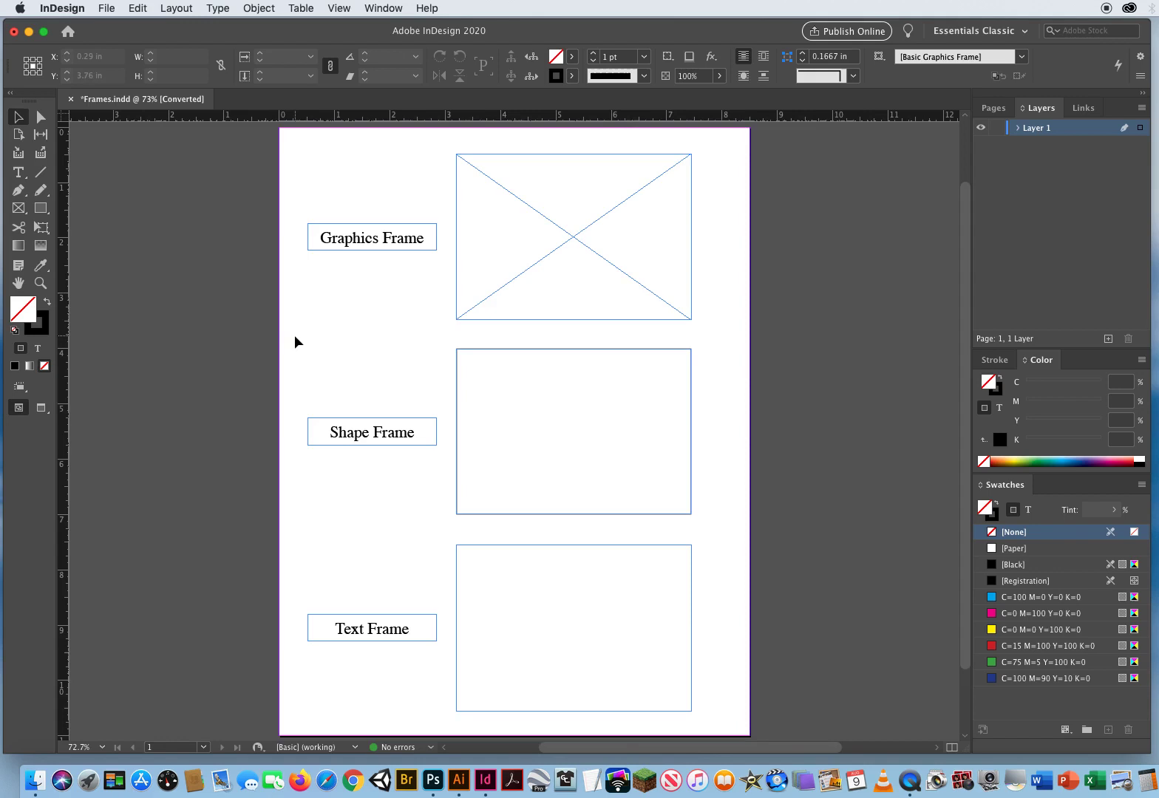
pyautogui.press('w')
pyautogui.press('w')
pyautogui.moveTo(431, 377); pyautogui.dragTo(562, 405)
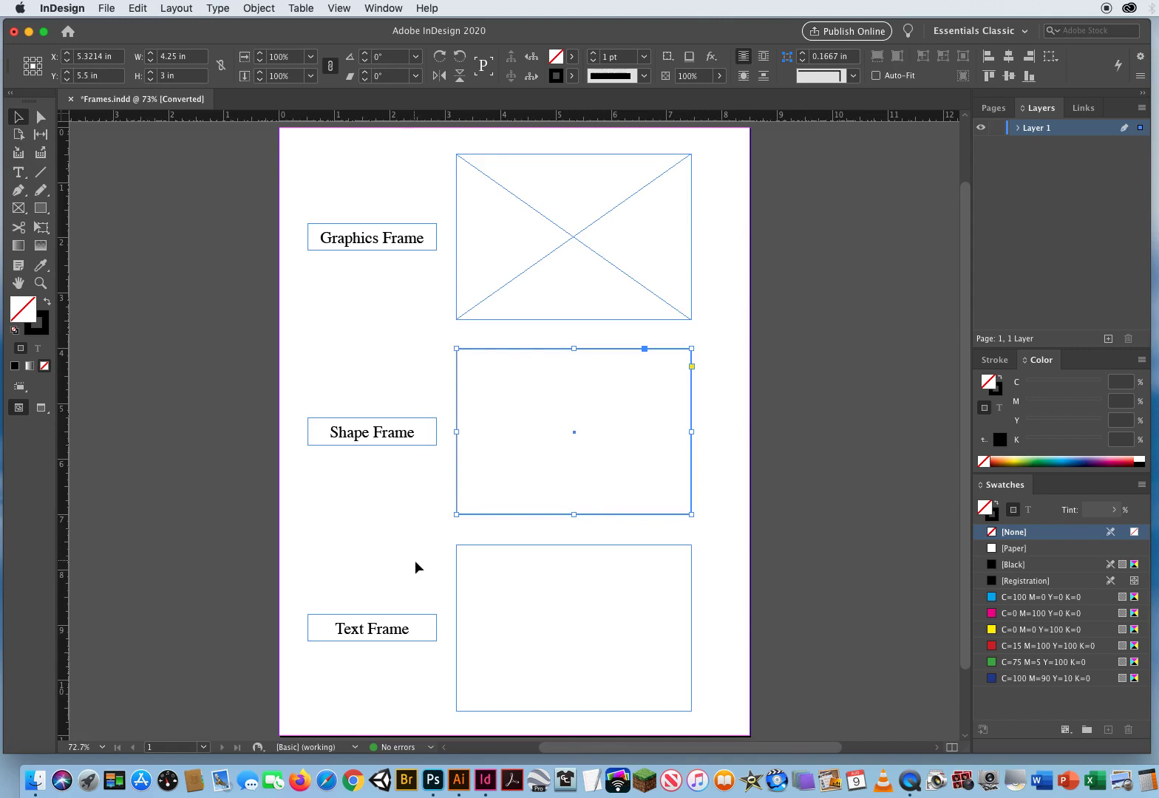
pyautogui.moveTo(415, 562); pyautogui.dragTo(495, 579)
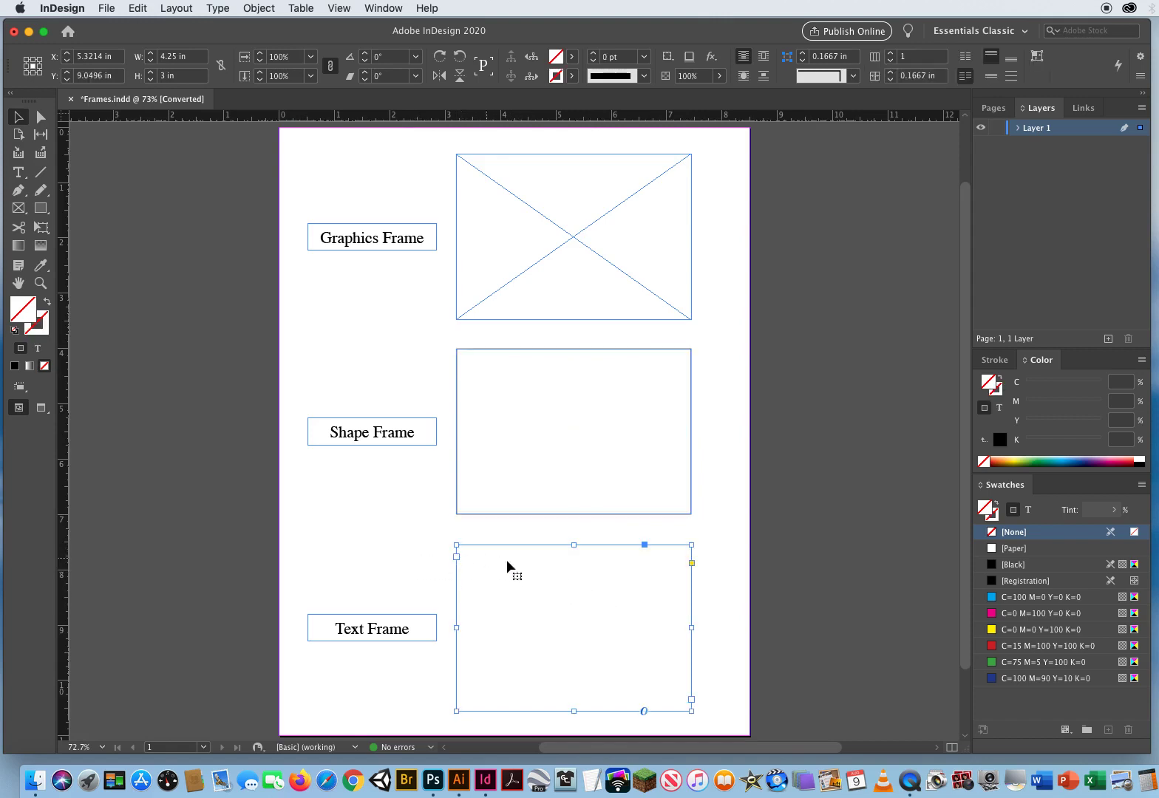
pyautogui.click(349, 501)
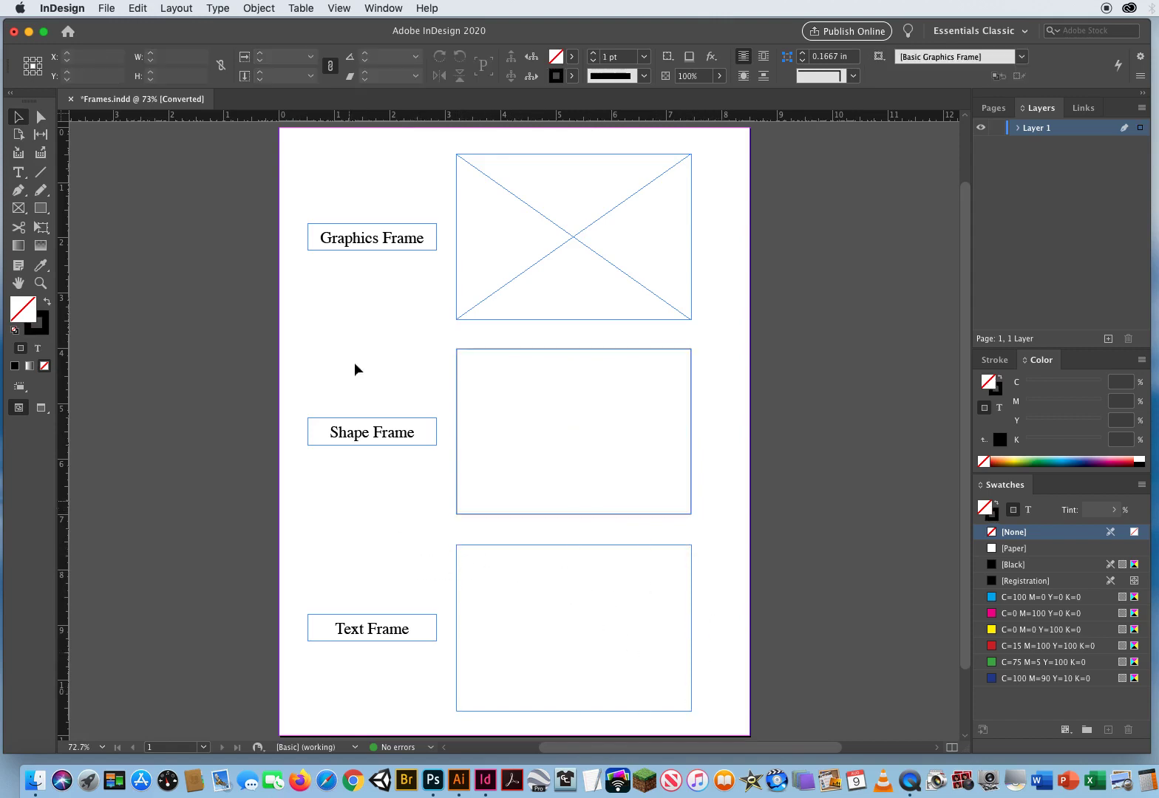